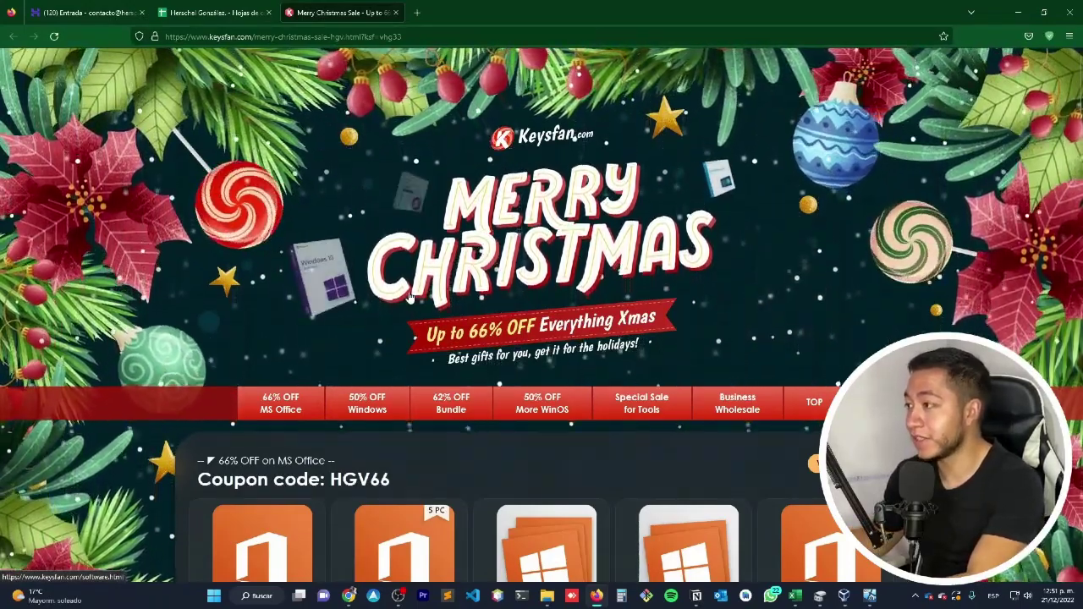
Look through the Keysfan Christmas sale page, from the Office keys to Computer Tools and Business Wholesale
scroll(369, 291, "down", 3)
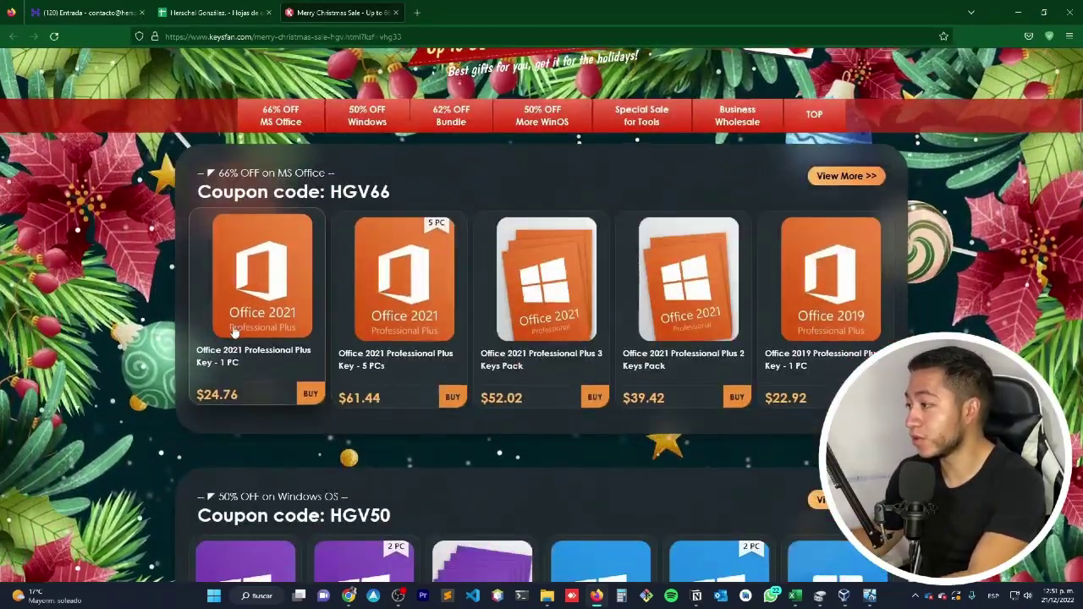
scroll(156, 419, "down", 3)
scroll(163, 424, "down", 10)
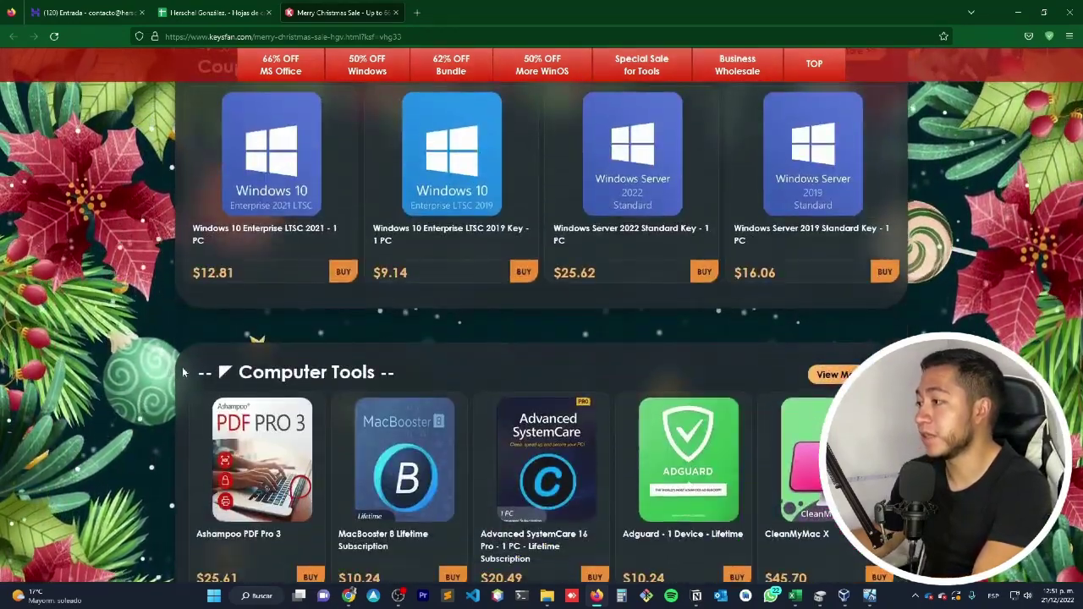
scroll(184, 370, "down", 1)
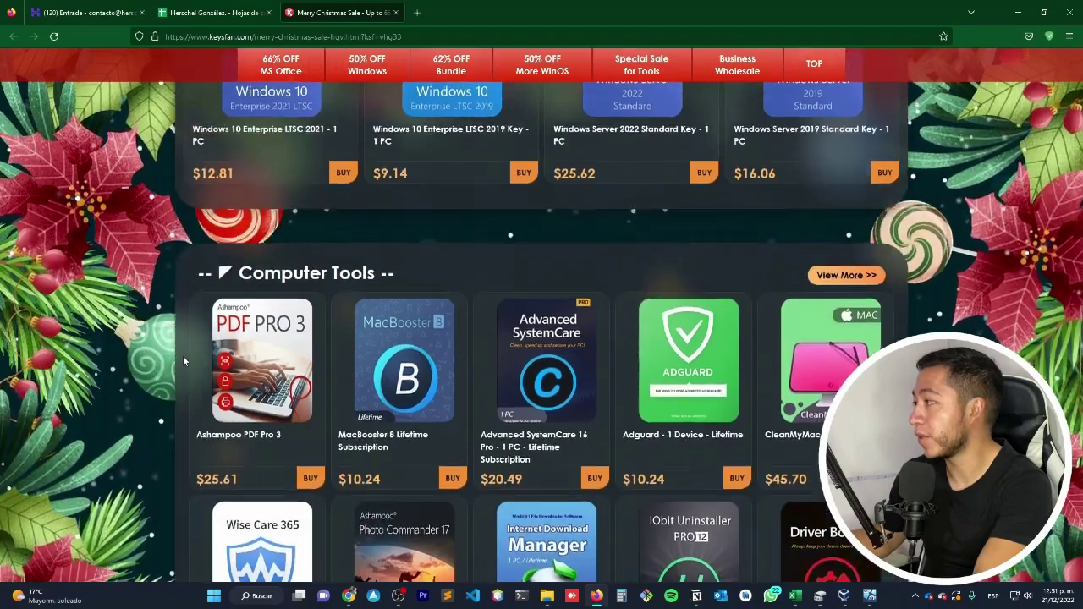
scroll(217, 314, "down", 1)
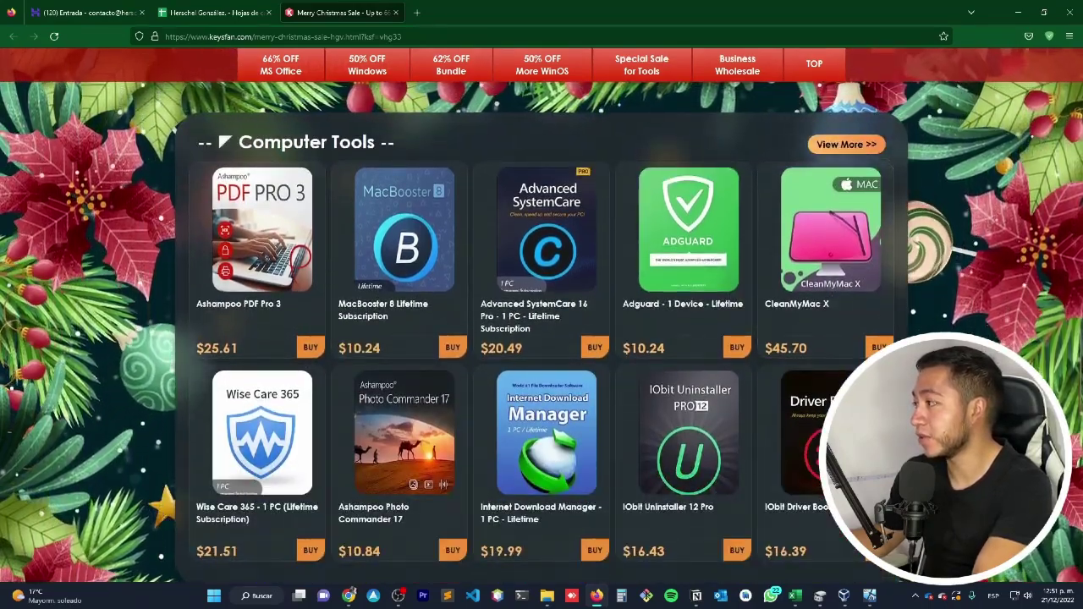
scroll(172, 387, "down", 2)
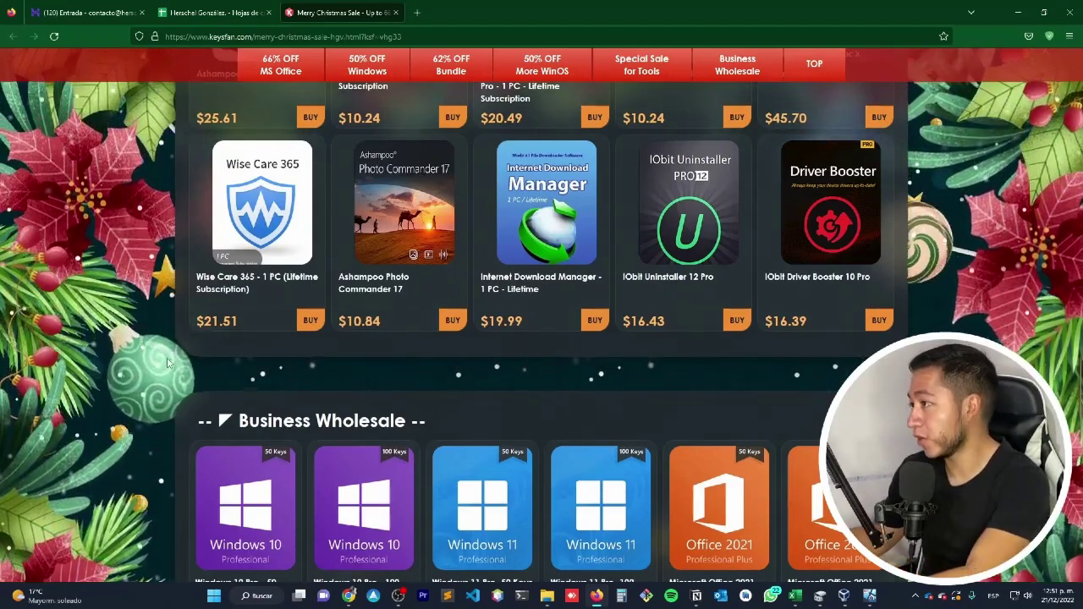
scroll(153, 411, "down", 10)
scroll(162, 422, "up", 3)
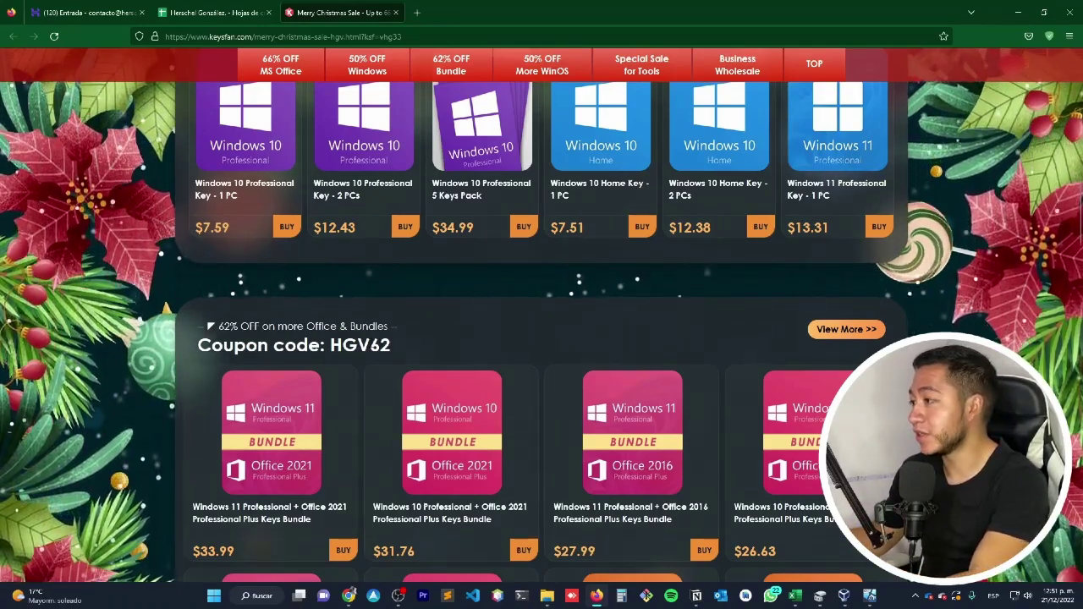
Examine the coupon codes and prices of the Office, Windows OS and bundle offers on the sale page
left_click_drag(392, 345, 285, 345)
left_click(284, 345)
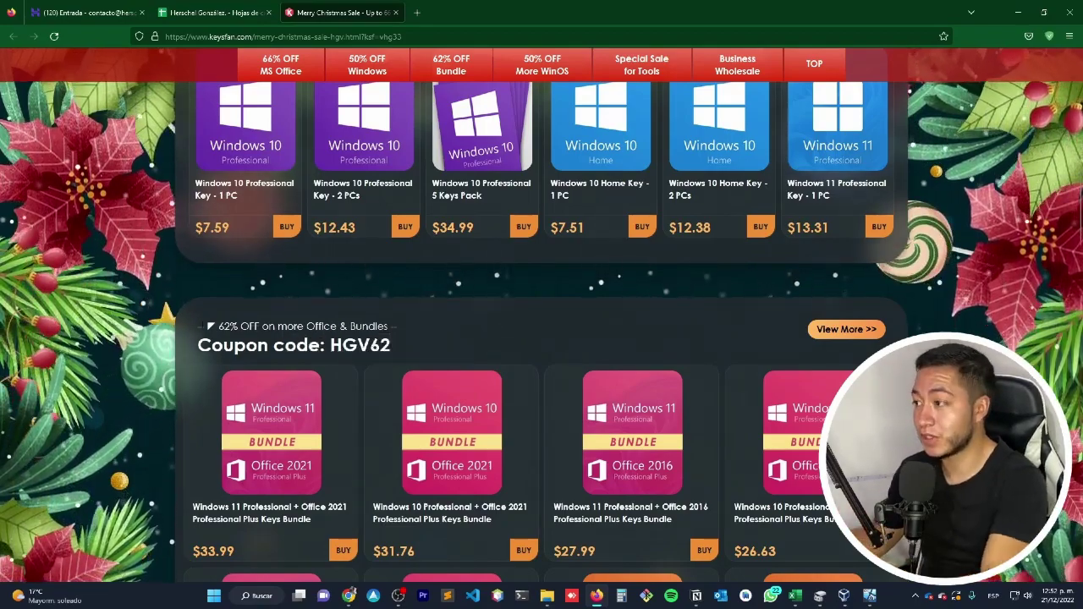
scroll(542, 321, "up", 1)
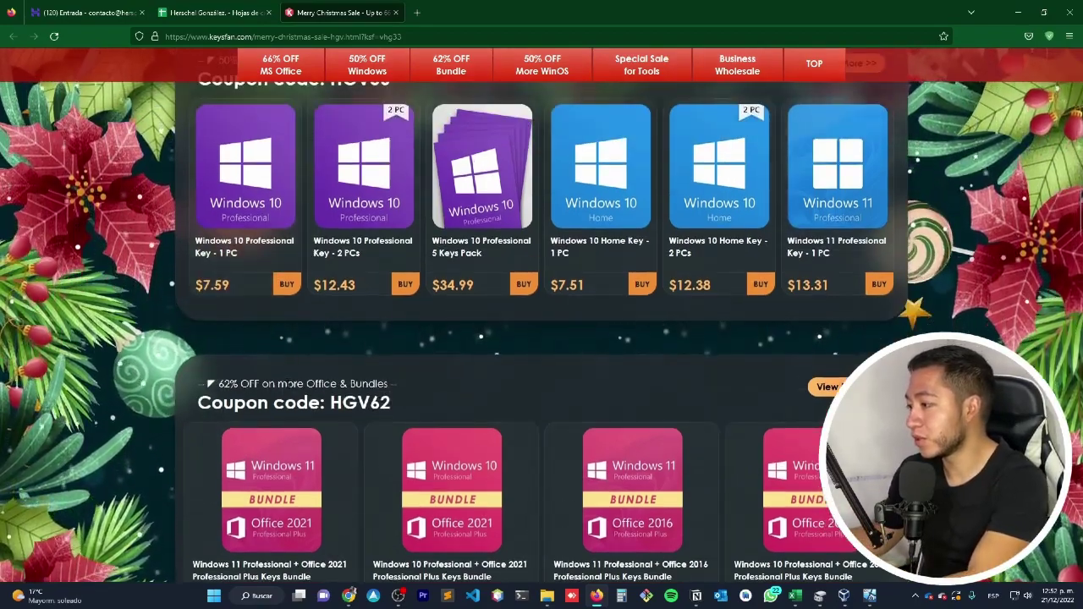
scroll(353, 480, "up", 3)
scroll(354, 480, "down", 2)
scroll(353, 481, "down", 1)
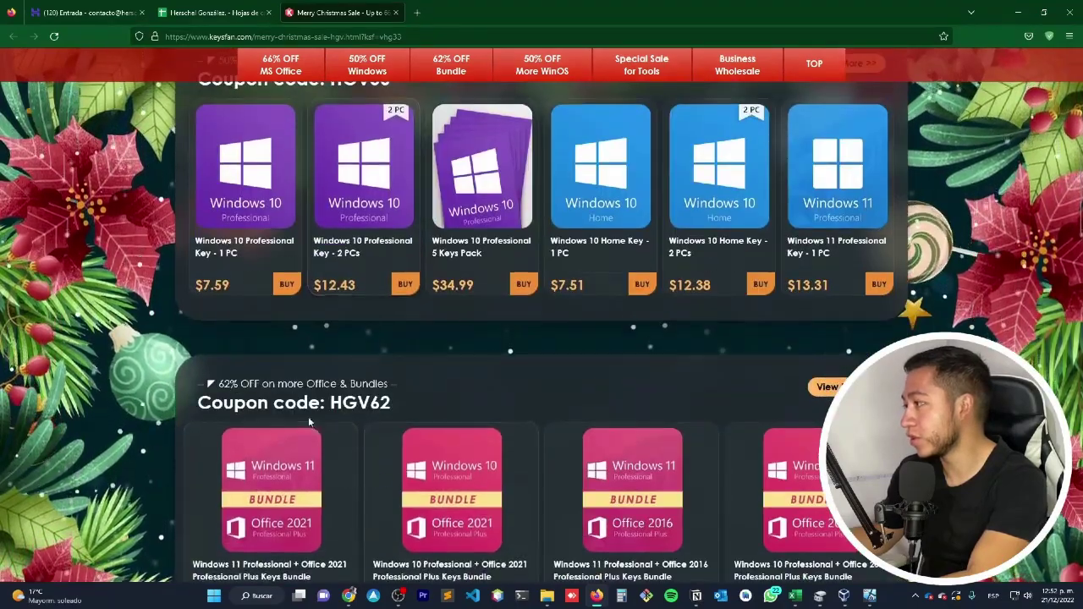
scroll(302, 415, "down", 4)
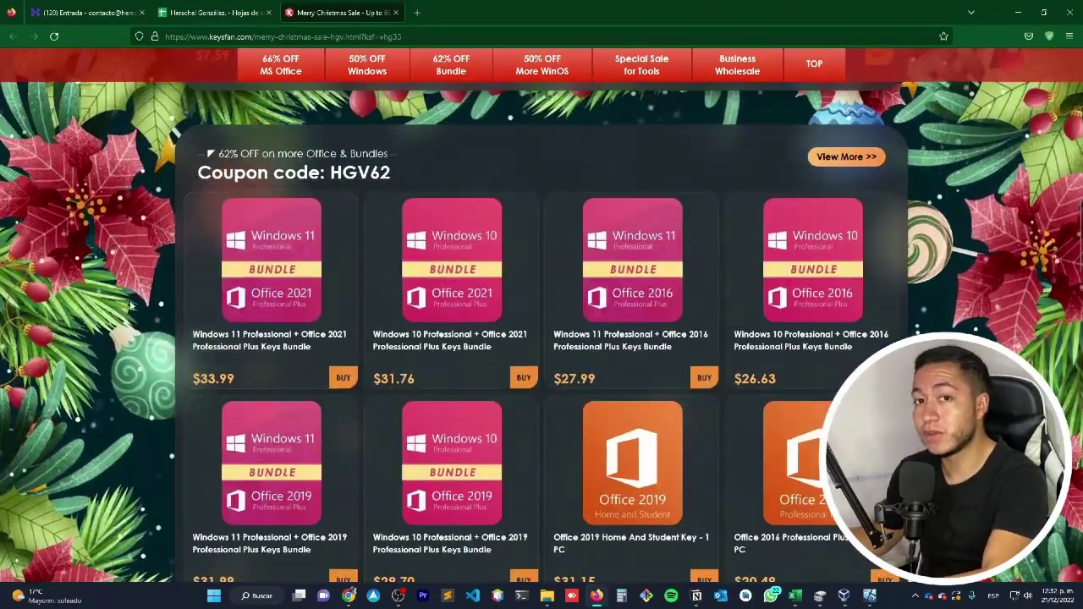
scroll(137, 309, "up", 7)
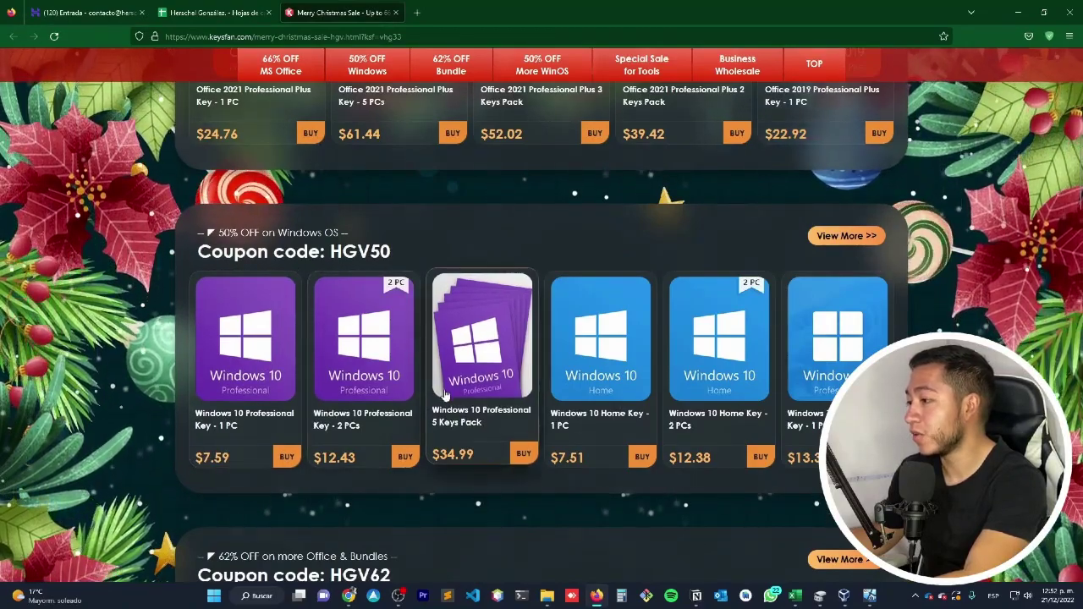
scroll(181, 427, "up", 2)
scroll(207, 446, "up", 2)
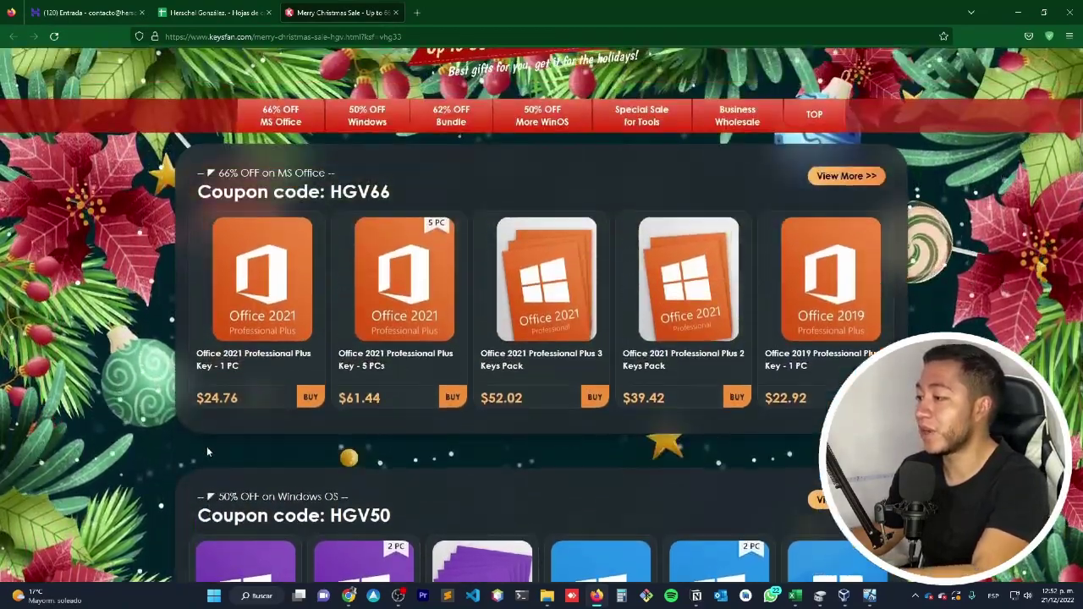
scroll(273, 471, "down", 4)
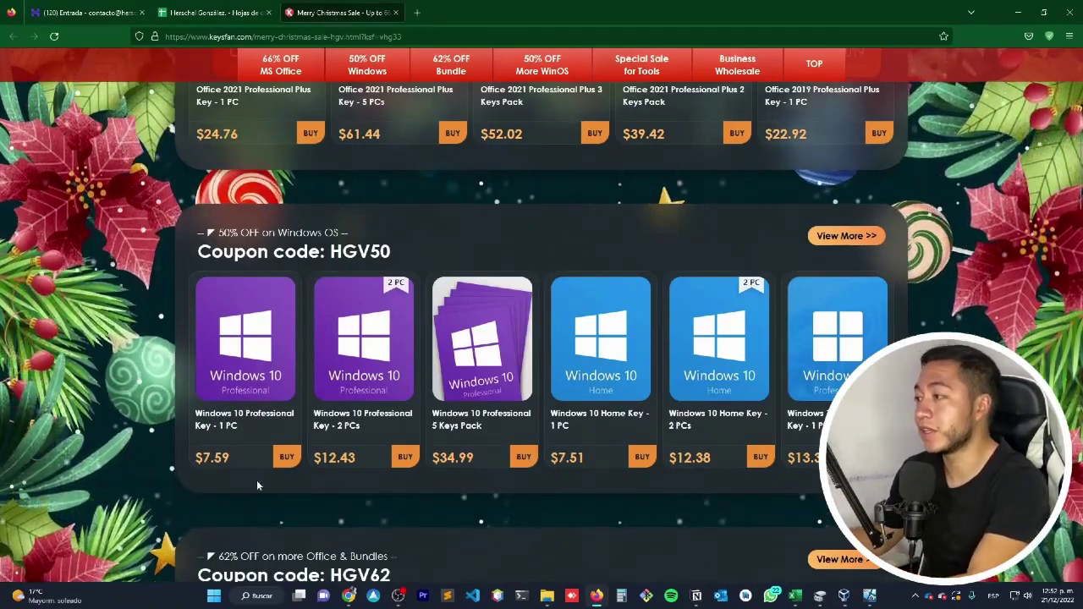
scroll(155, 405, "up", 5)
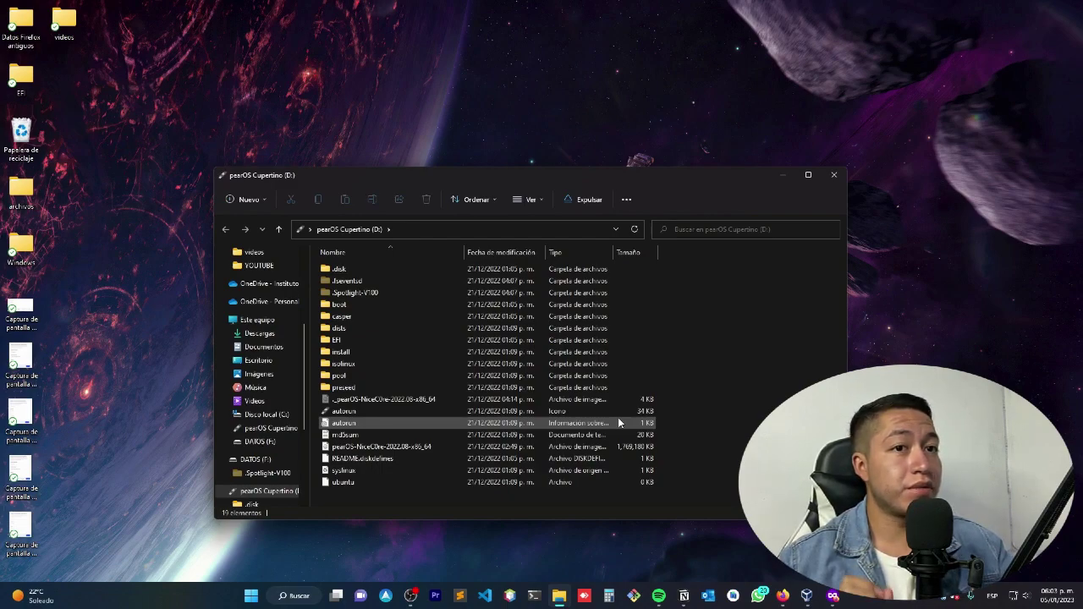
Minimize the file window of the pearOS Cupertino (D:) drive to reach the MiniOS10 PRO image on the desktop
left_click(790, 176)
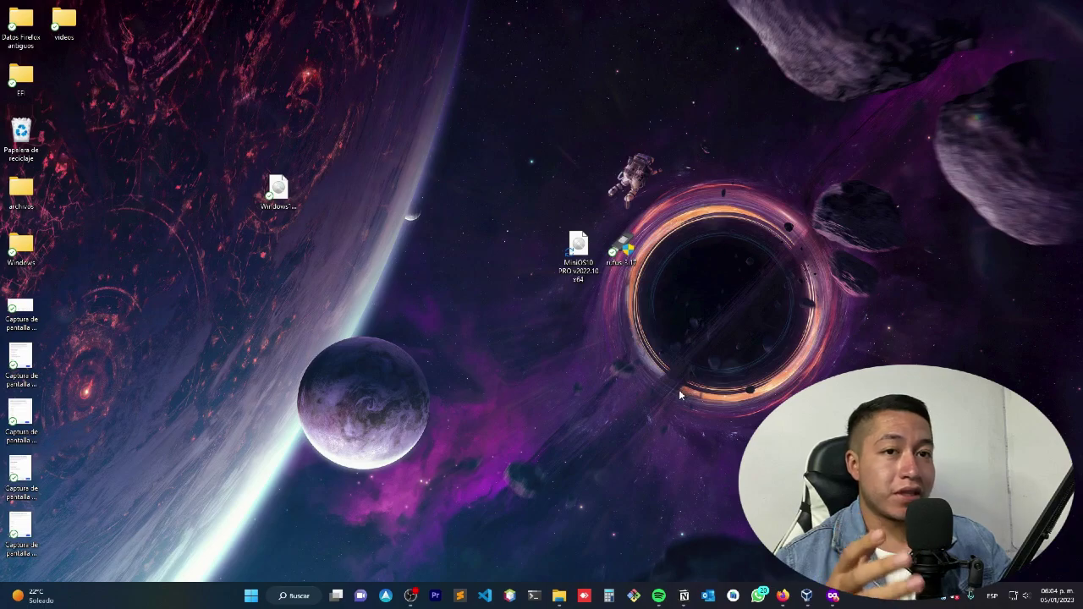
left_click(596, 269)
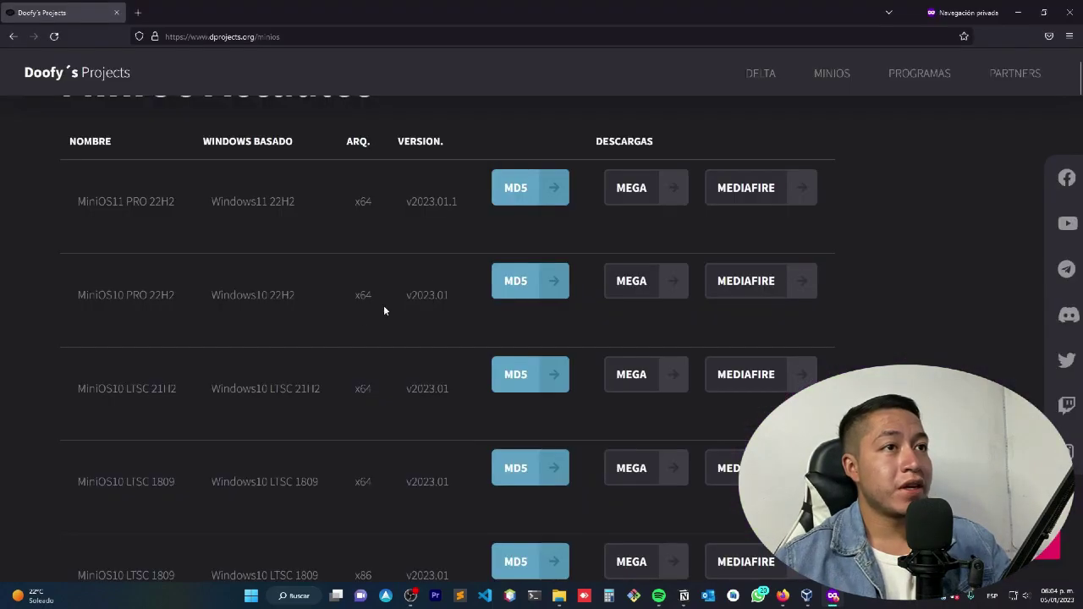
Examine the list of current MiniOS versions, architectures and downloads on the Doofy's Projects website
scroll(362, 356, "up", 2)
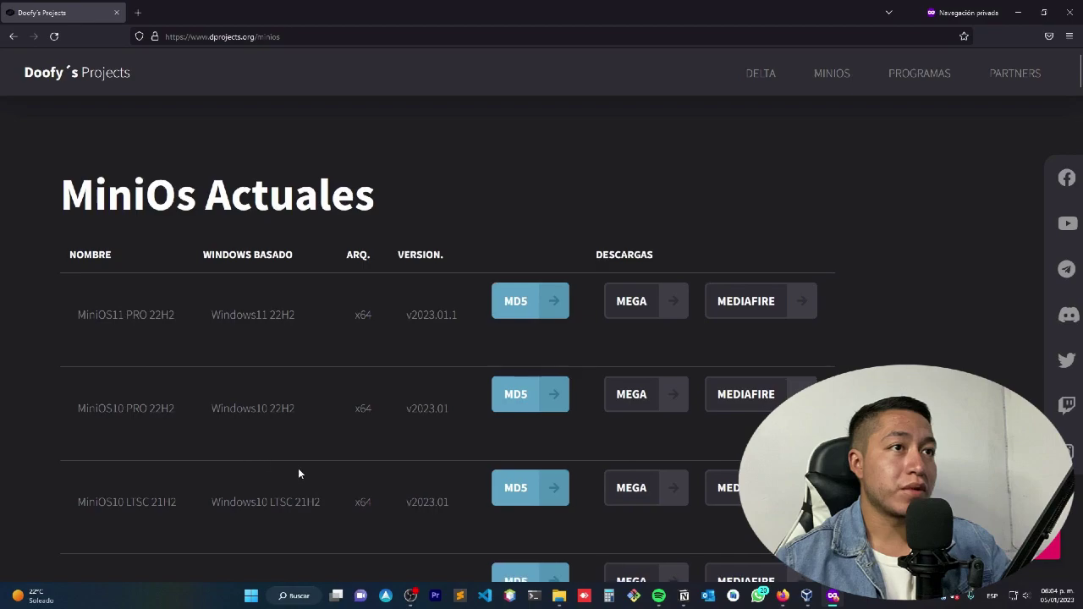
scroll(338, 461, "down", 2)
scroll(148, 406, "down", 2)
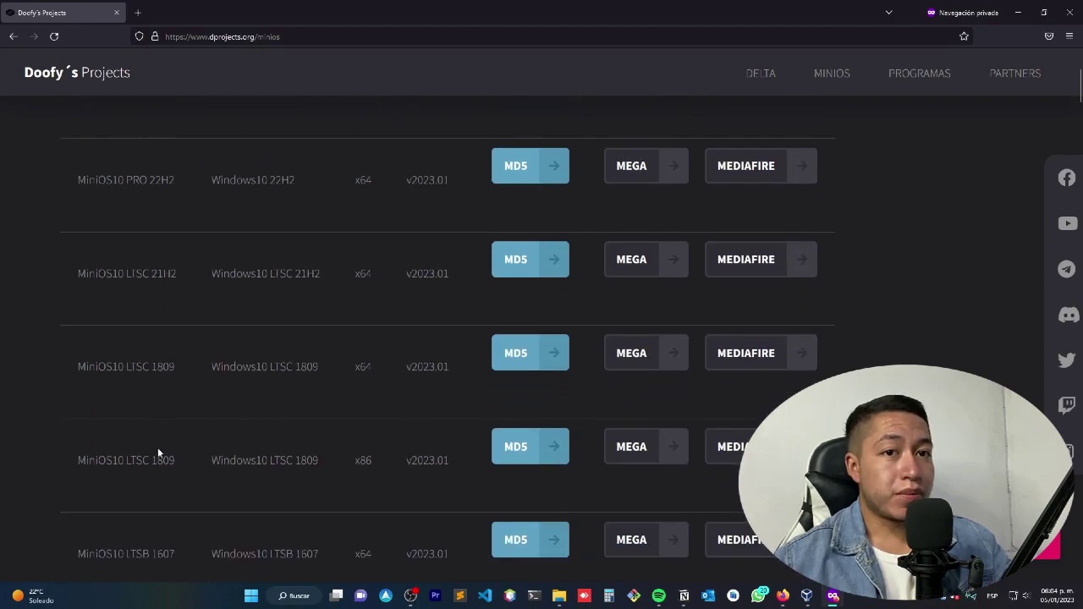
scroll(158, 452, "up", 2)
scroll(155, 484, "down", 3)
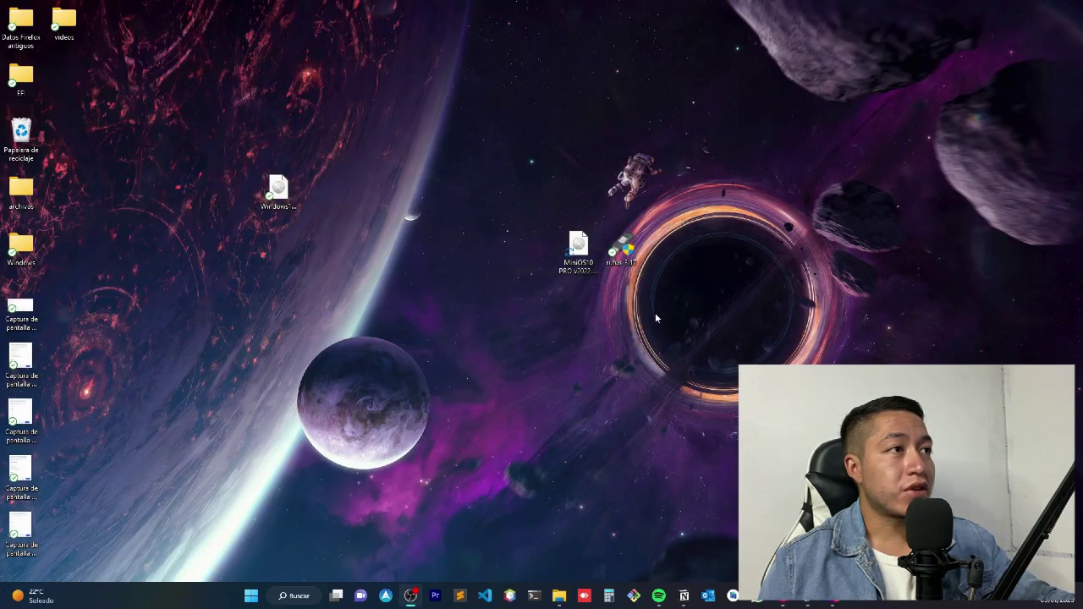
Launch Rufus 3.17 from the desktop and check that the 16 GB pearOS Cupertino (D:) drive is the target device
left_click_drag(626, 247, 557, 246)
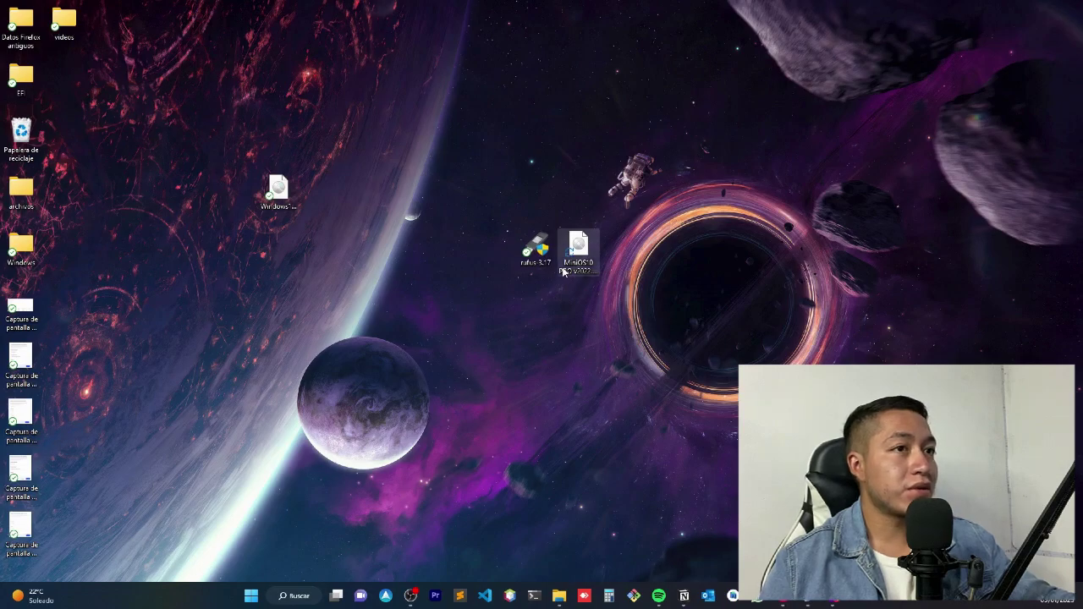
double_click(538, 245)
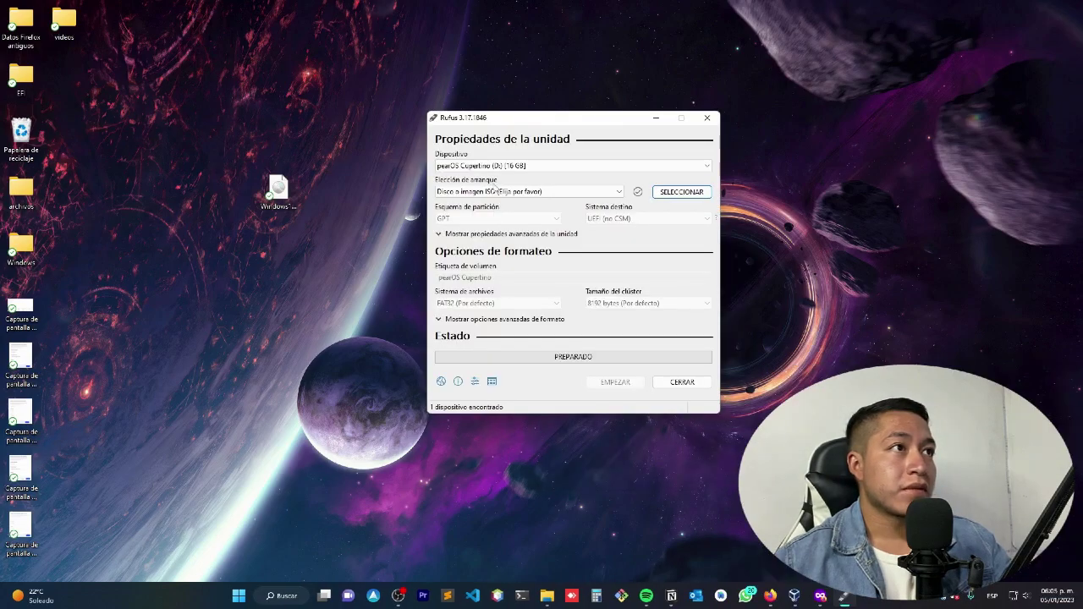
left_click_drag(508, 121, 446, 161)
left_click(526, 211)
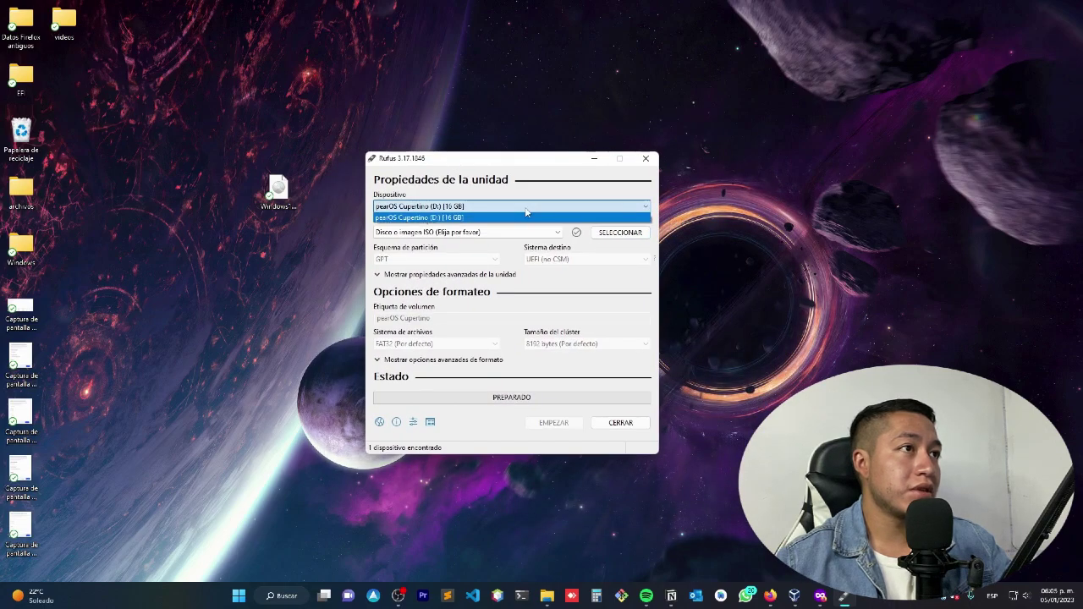
left_click(640, 292)
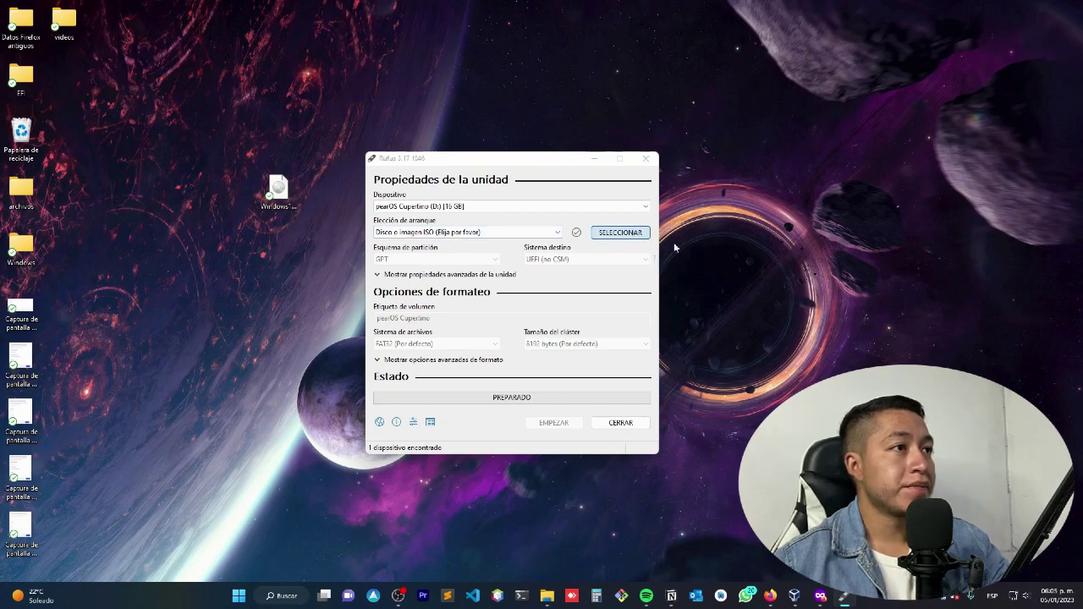
Load the MiniOS10 PRO v2022.10 x64 image from the desktop as the boot selection
left_click(626, 232)
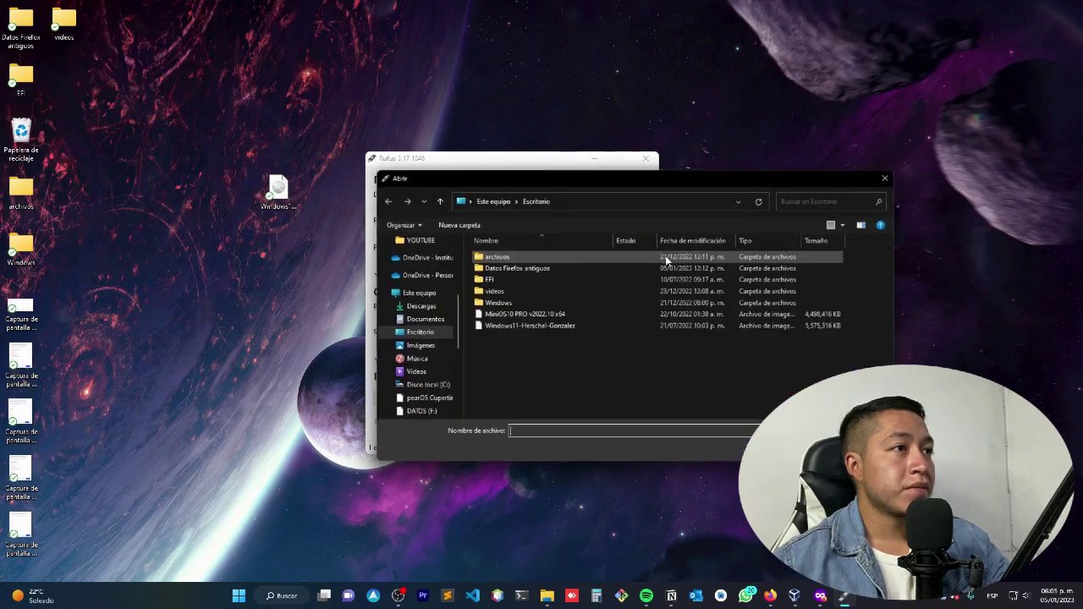
left_click(530, 314)
double_click(522, 316)
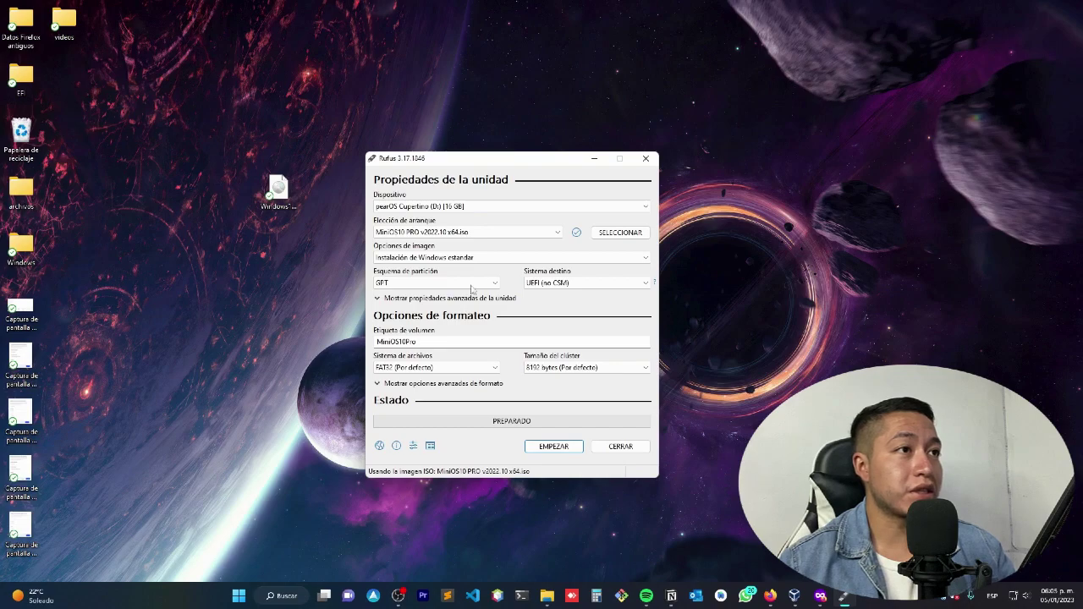
Try the MBR partition scheme and set it back to GPT
left_click(436, 282)
left_click(430, 298)
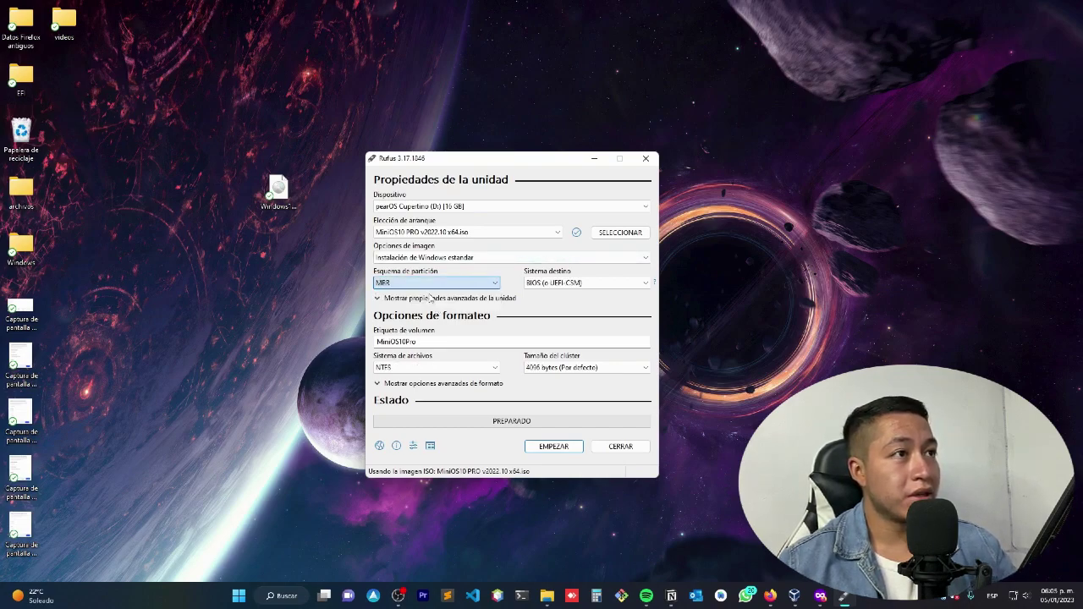
left_click(440, 284)
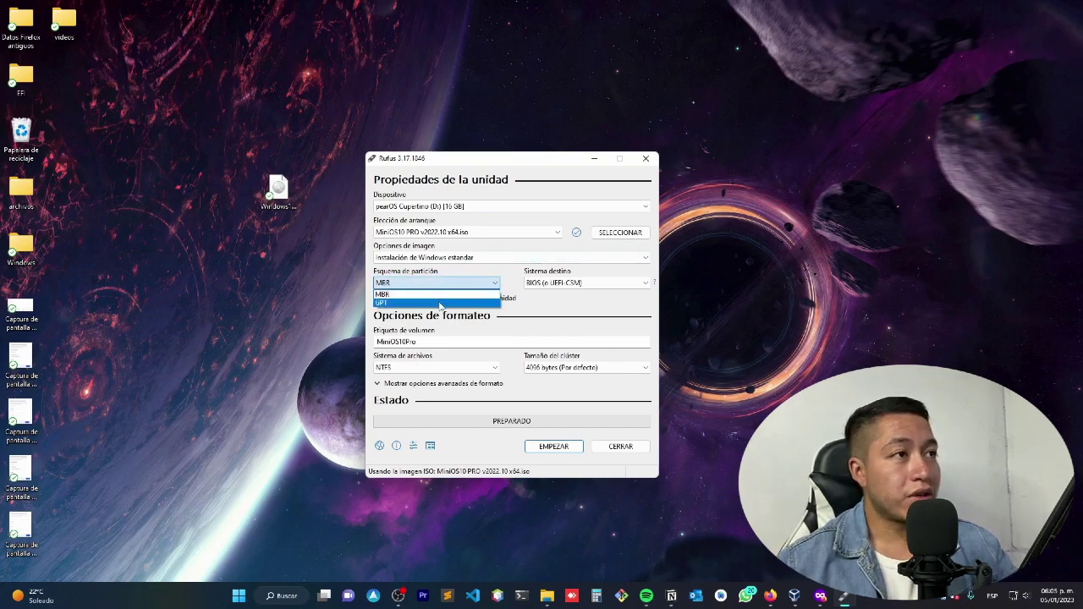
left_click(442, 303)
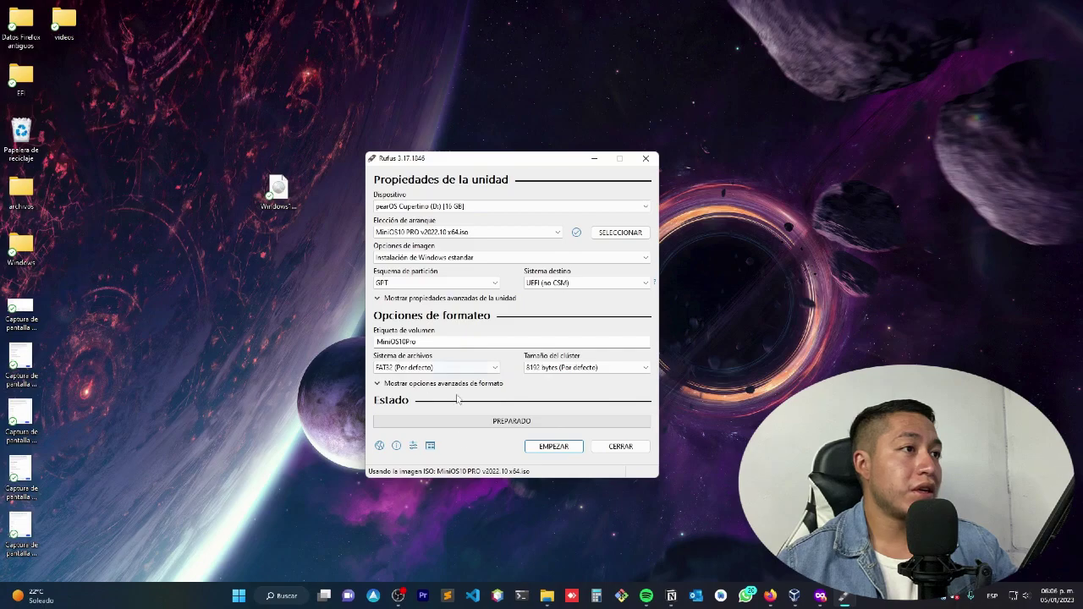
Start writing the MiniOS10 PRO image to the USB drive and accept erasing all its data
left_click(555, 446)
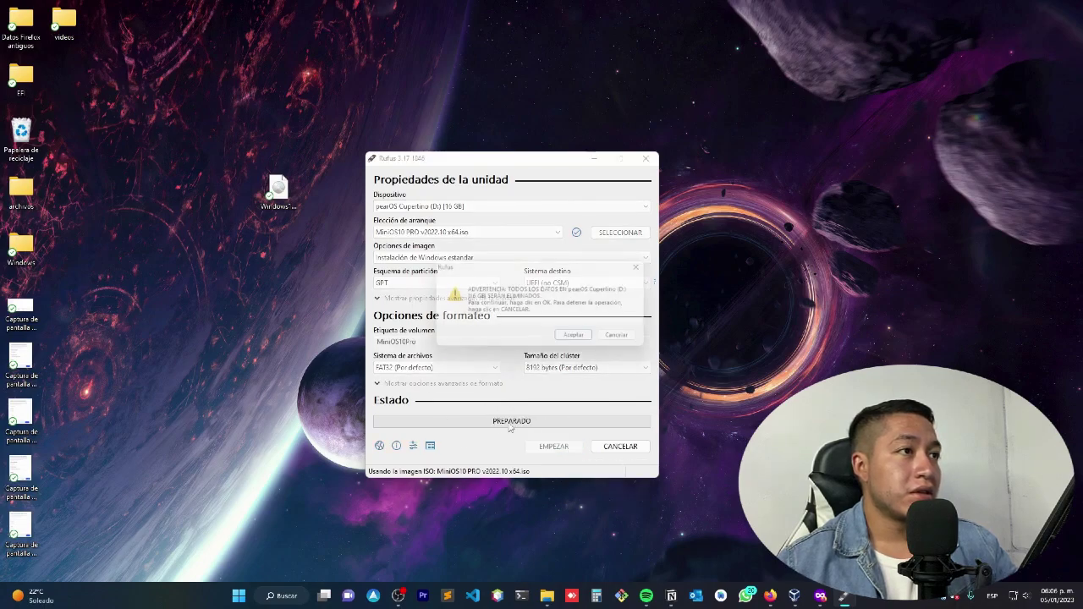
mouse_move(584, 269)
left_mouse_down()
mouse_move(628, 362)
mouse_move(582, 288)
left_mouse_up()
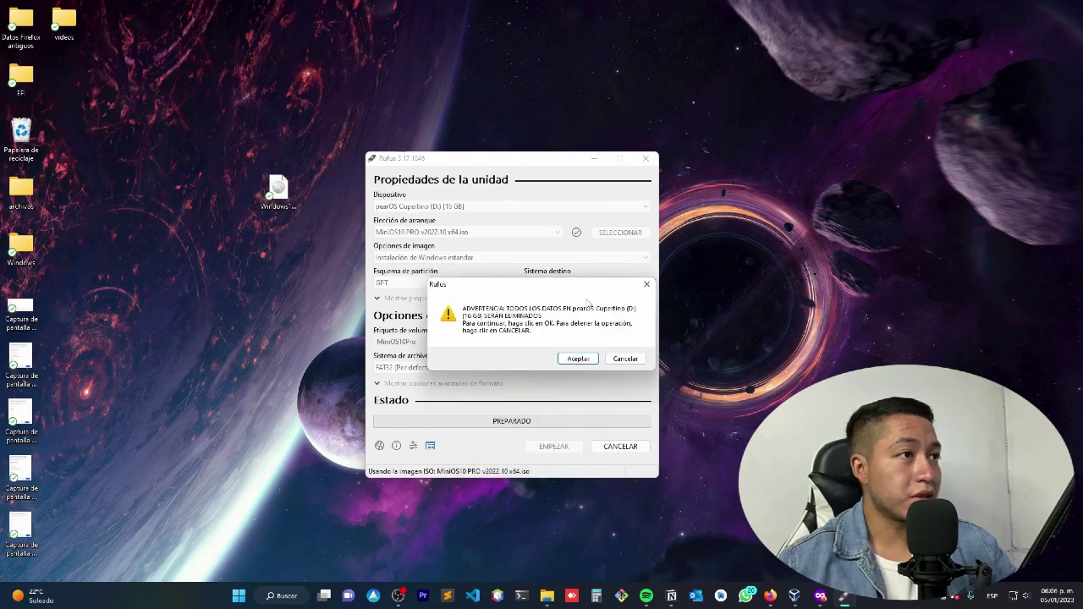
left_click(577, 359)
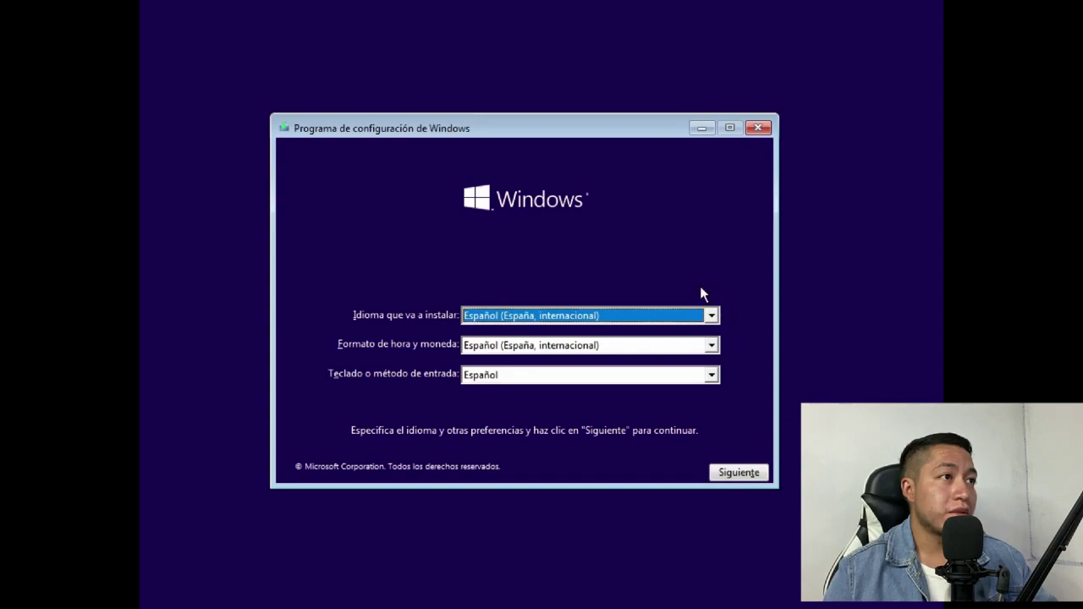
Keep Español (España, internacional) as language and format with the Español keyboard, and start the Windows installation
left_click(712, 316)
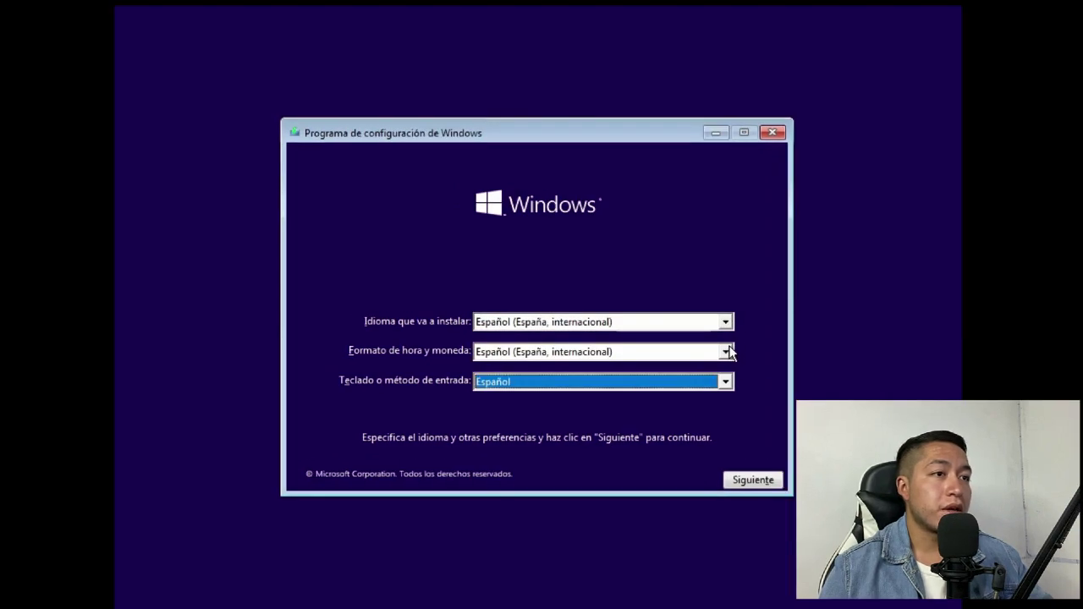
left_click(764, 483)
left_click(539, 309)
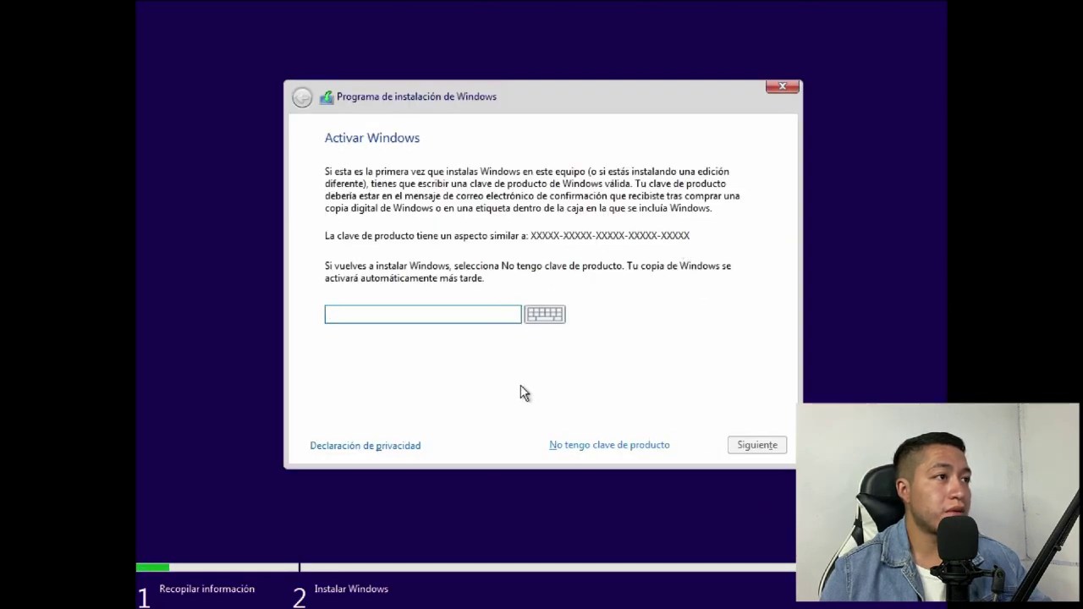
Continue without a product key and accept the license terms
left_click(634, 447)
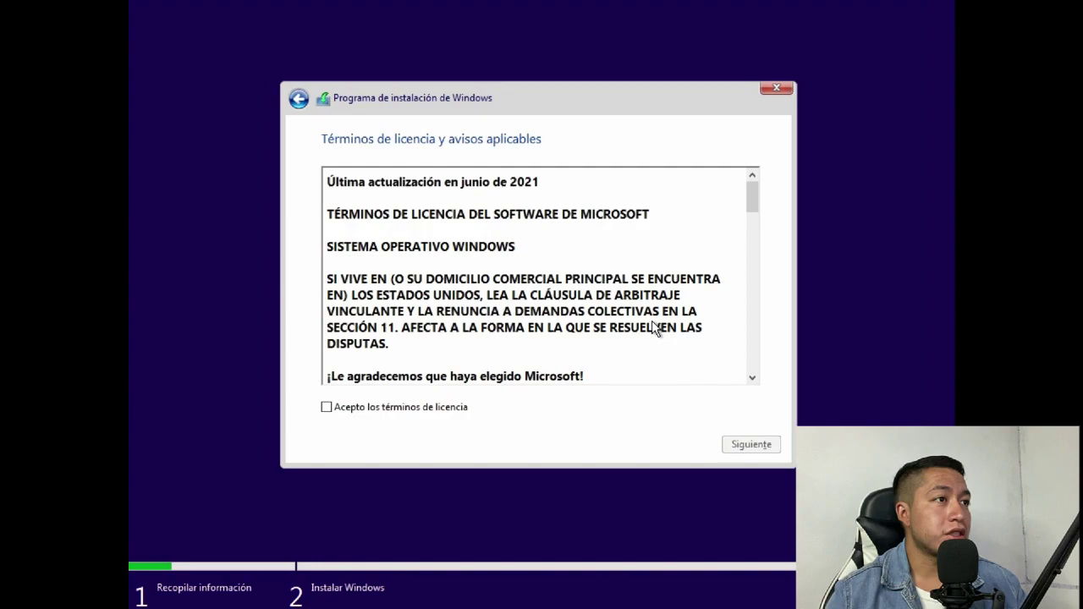
left_click(372, 408)
left_click(770, 445)
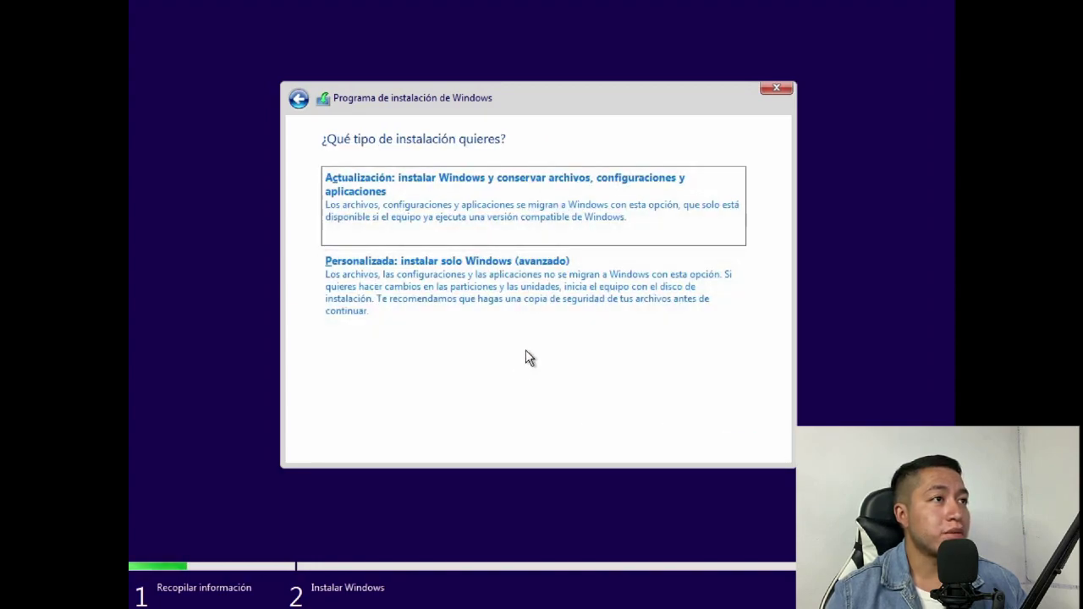
Choose the custom Windows-only installation and delete Unidad 0 Partición 2, accepting the loss of its data
left_click(396, 289)
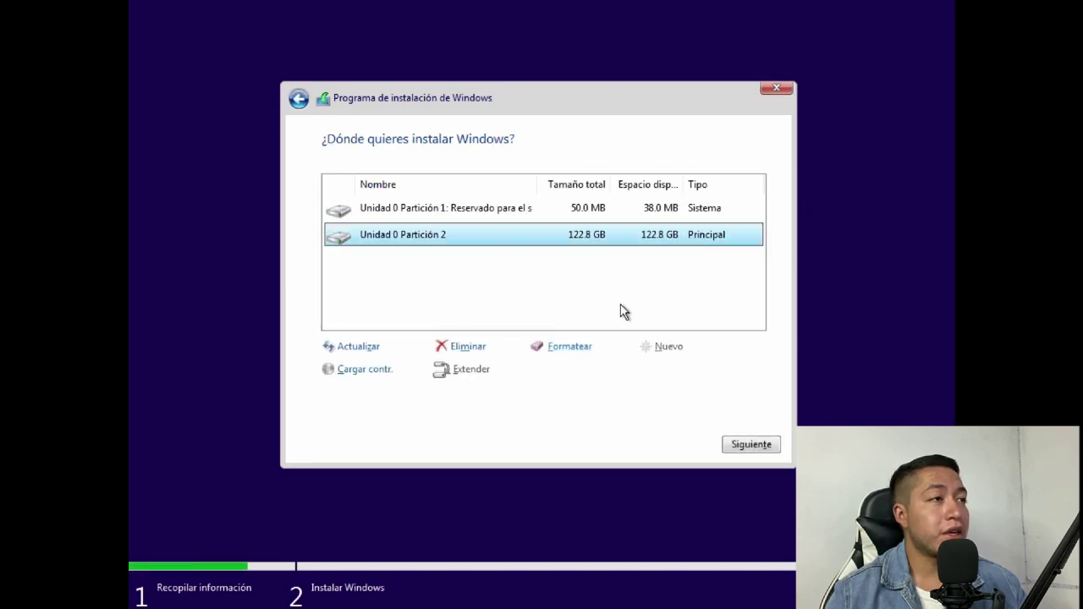
left_click(467, 213)
left_click(492, 240)
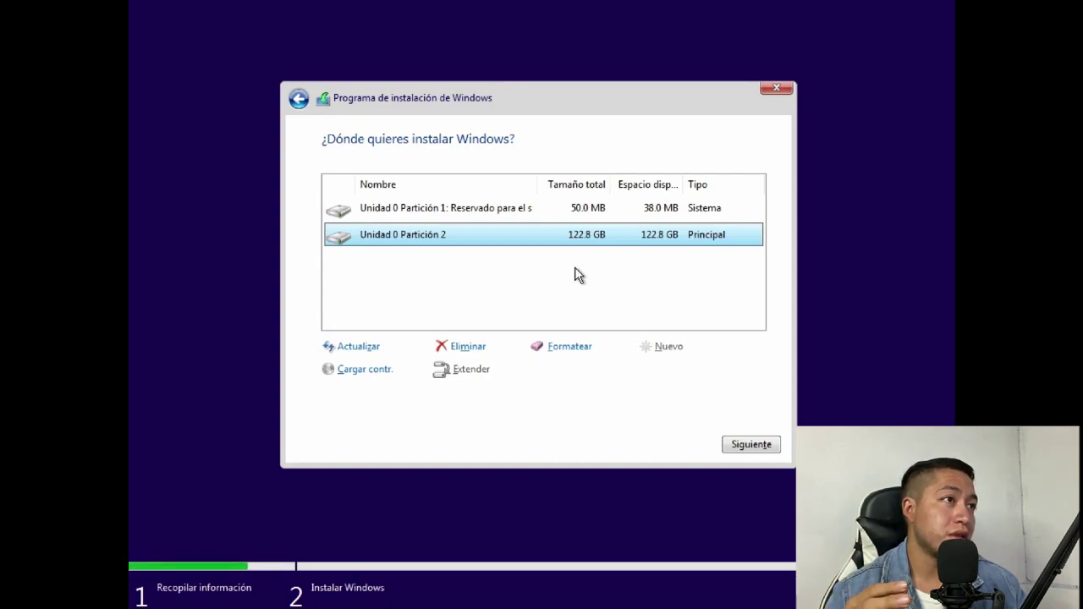
left_click(471, 346)
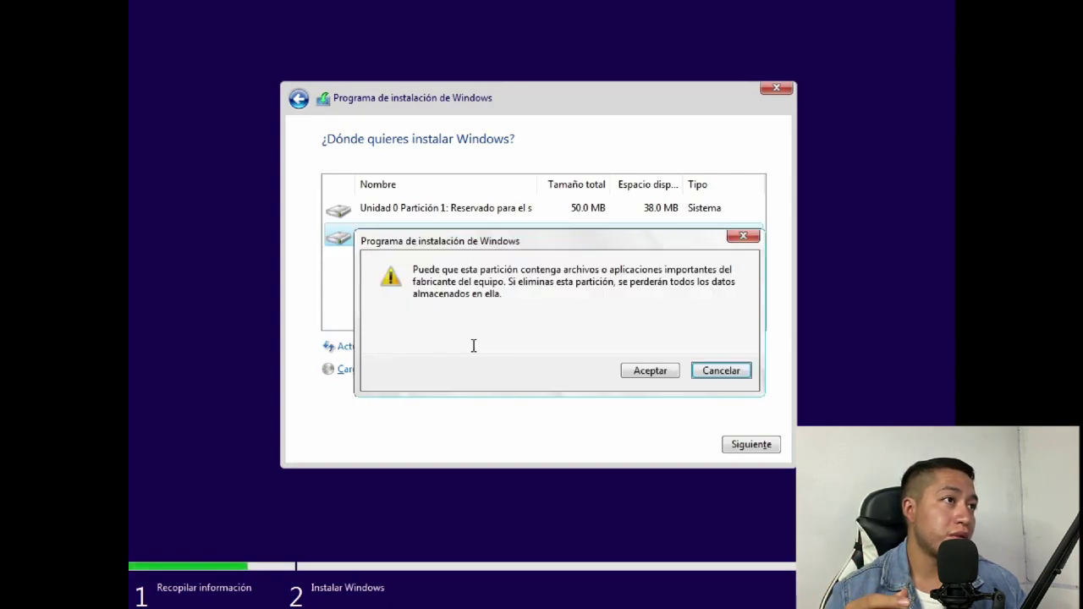
left_click(660, 372)
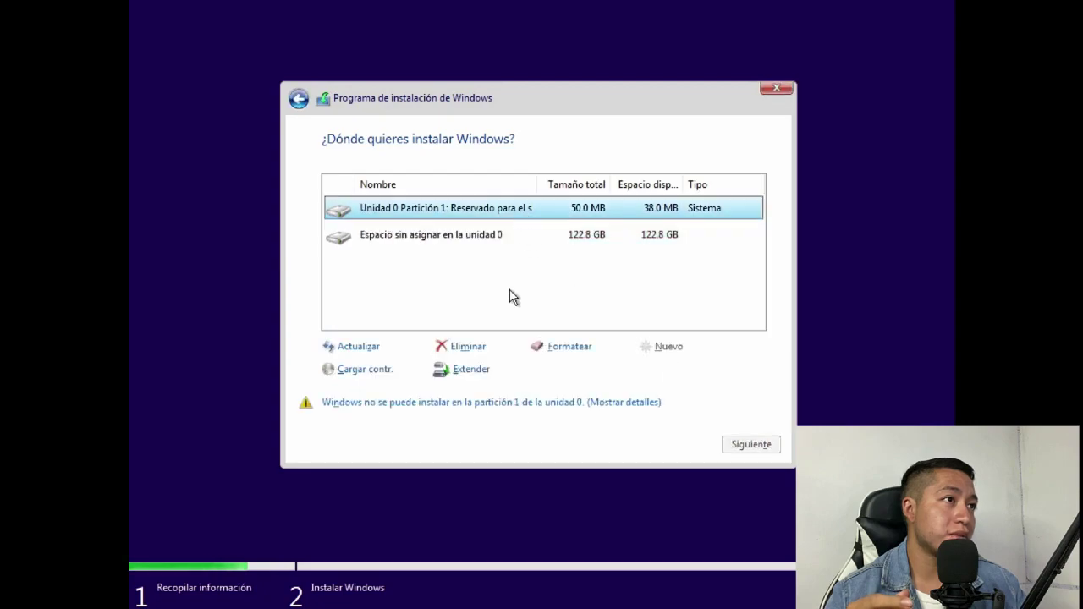
Delete the system reserved partition, Unidad 0 Partición 1, and accept losing its data
left_click(489, 235)
left_click(483, 212)
left_click(471, 347)
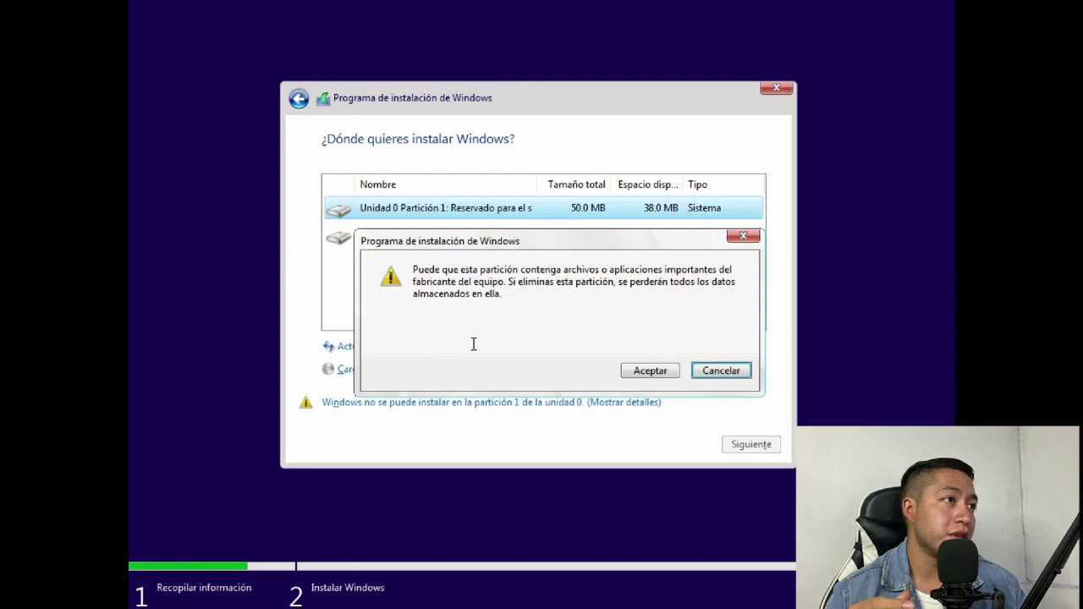
left_click(665, 379)
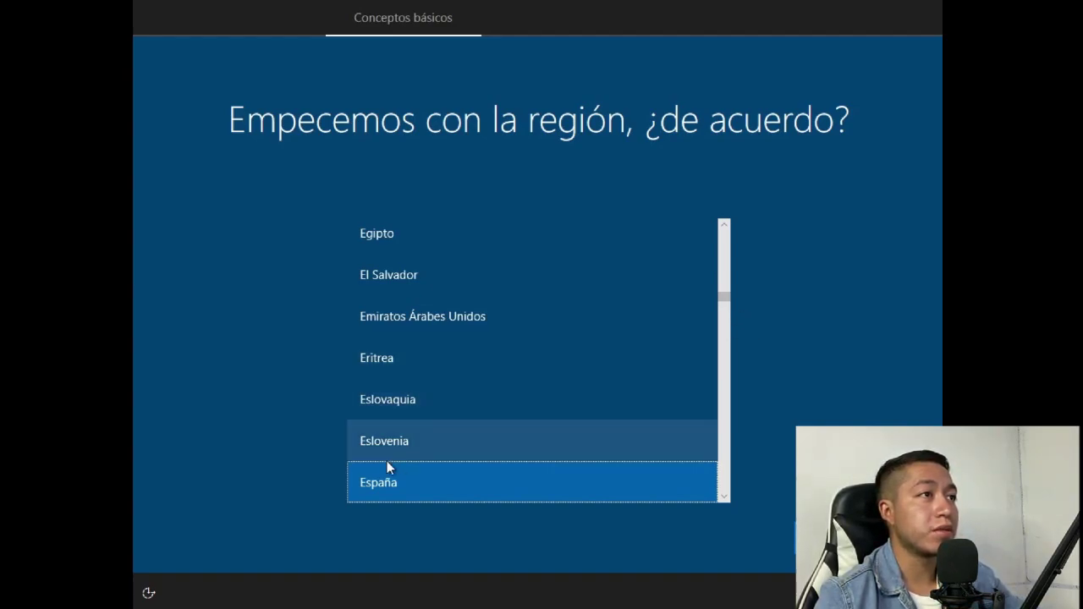
Set the region to México and confirm it
scroll(386, 467, "down", 4)
scroll(507, 399, "down", 20)
left_click(459, 322)
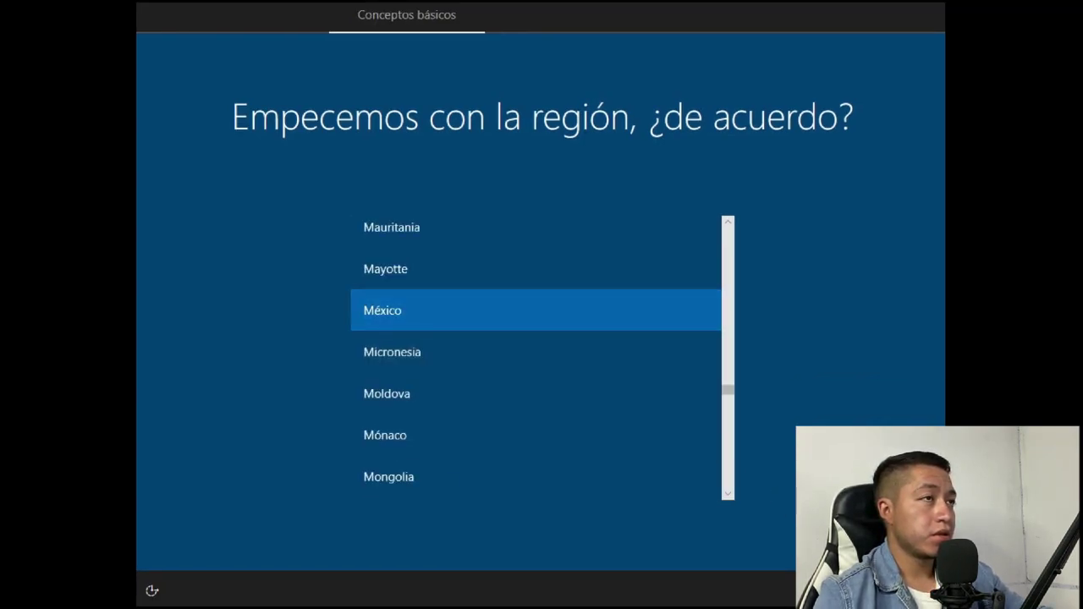
left_click(901, 541)
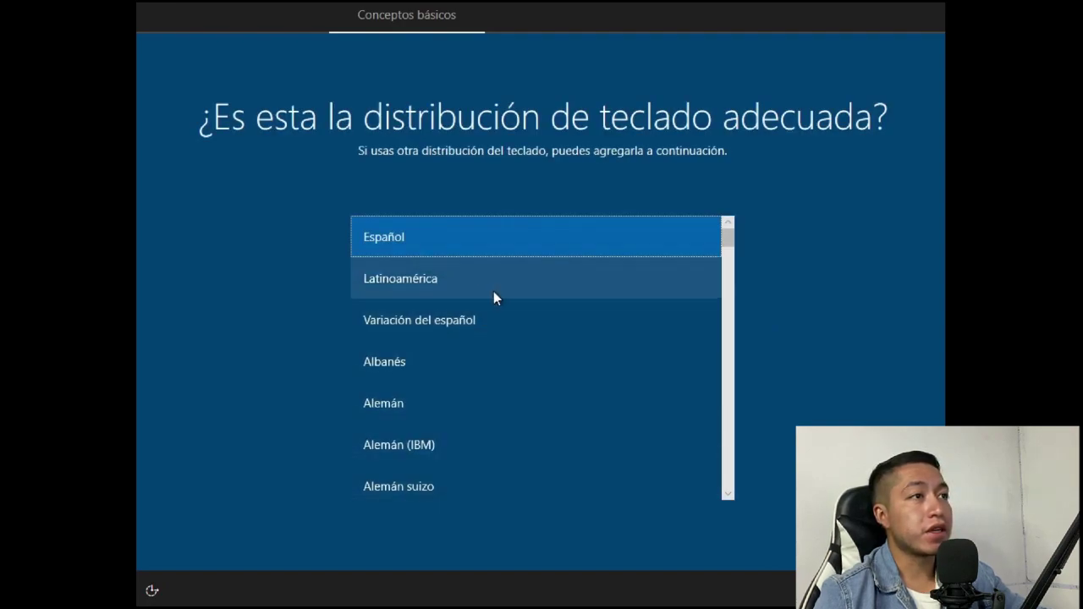
Set the keyboard layout to Latinoamérica and skip adding a second layout
left_click(486, 281)
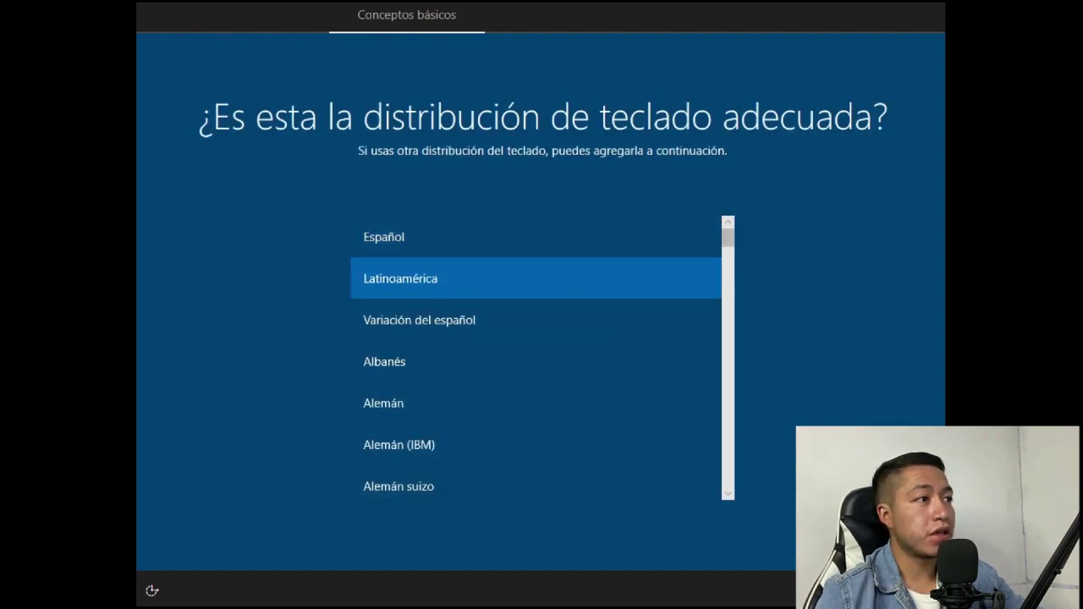
key("Return")
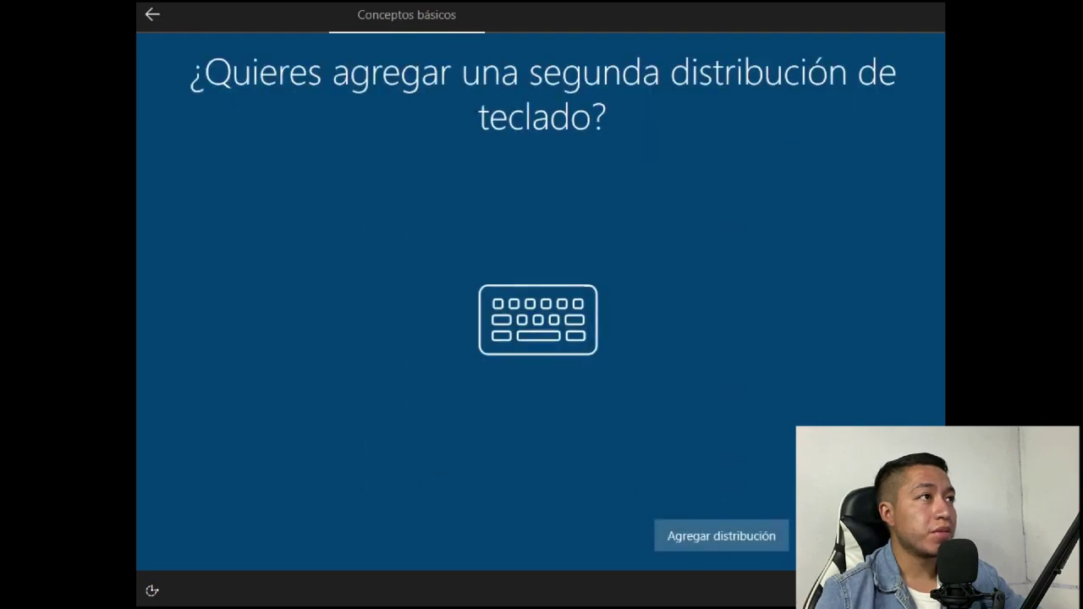
key("Return")
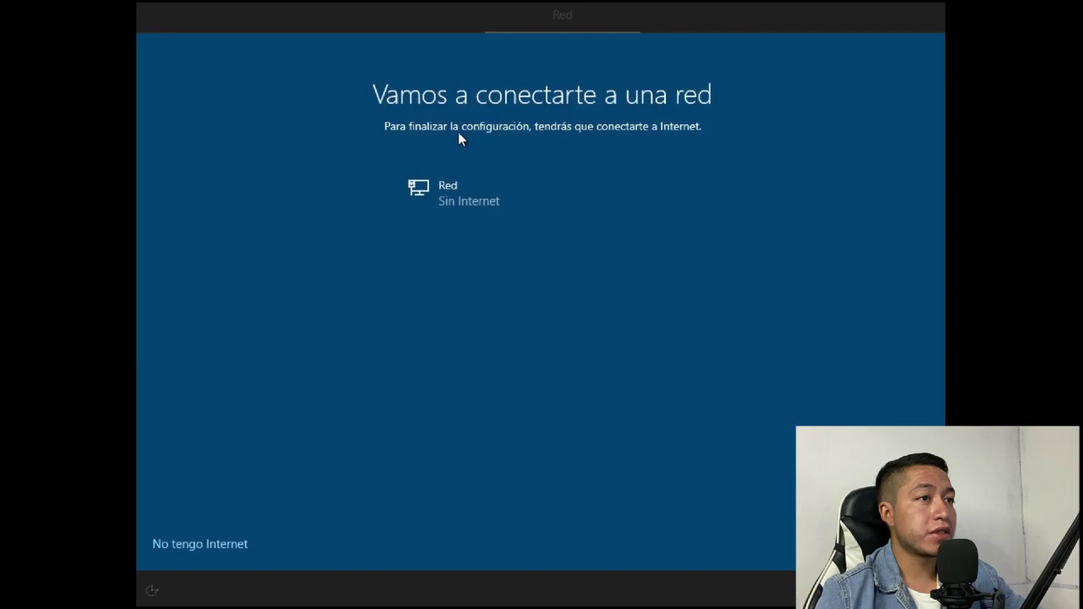
Continue without Internet using the limited configuration, and enter the account user's full name
left_click(216, 552)
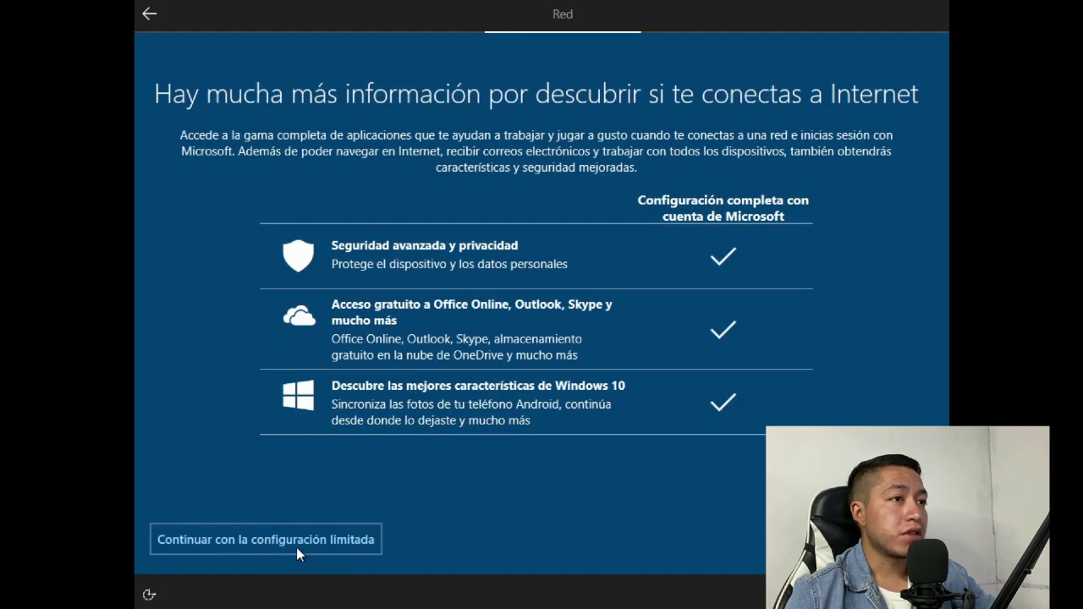
left_click(214, 540)
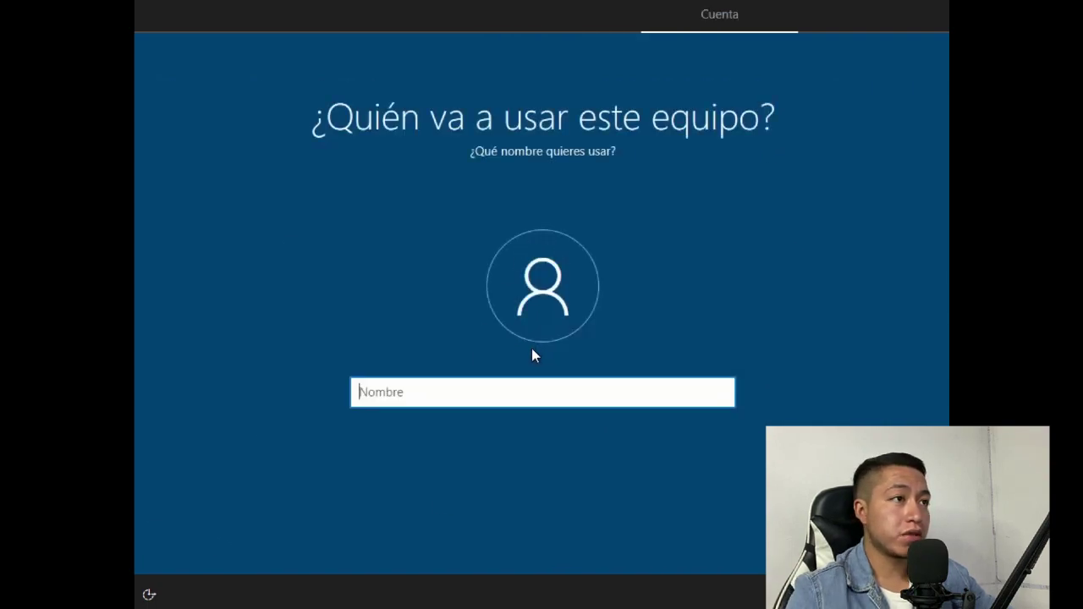
type("Herschel Gonzalez")
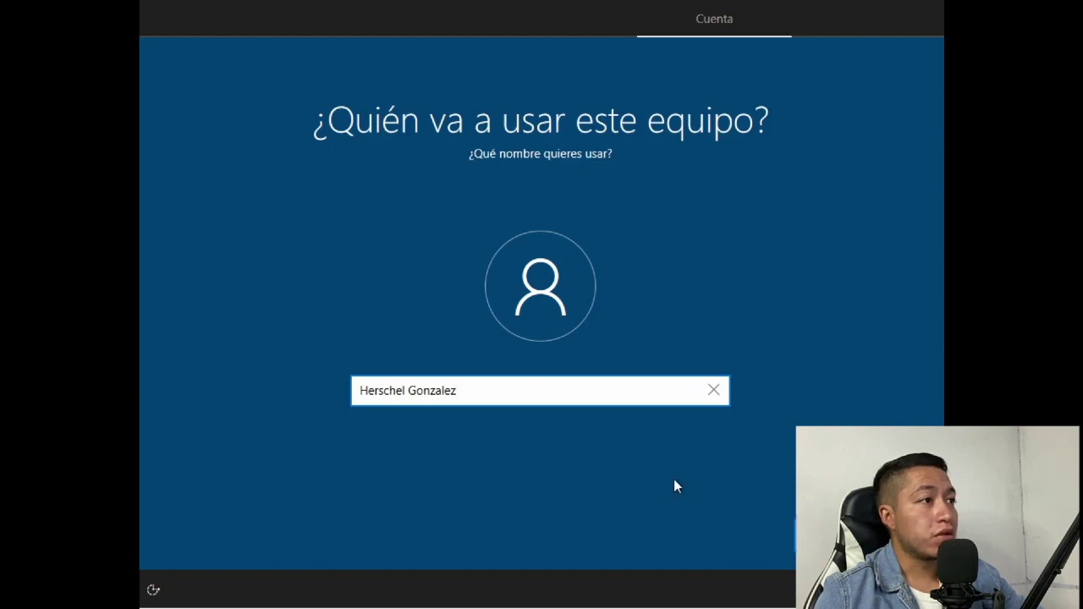
key("Return")
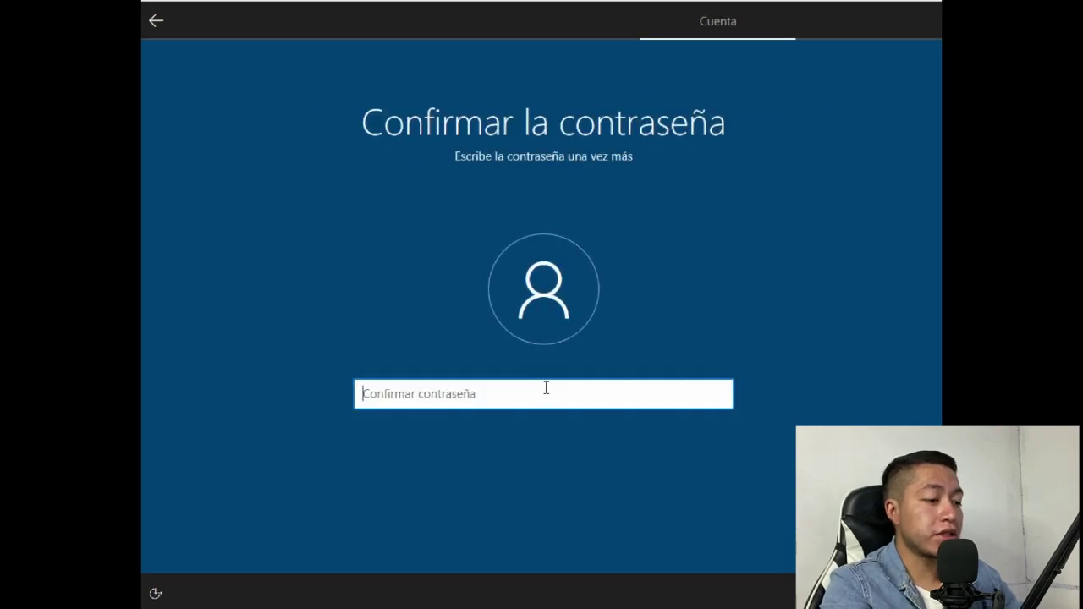
Confirm the account password and open the choices for the first security question
type("••••••••••")
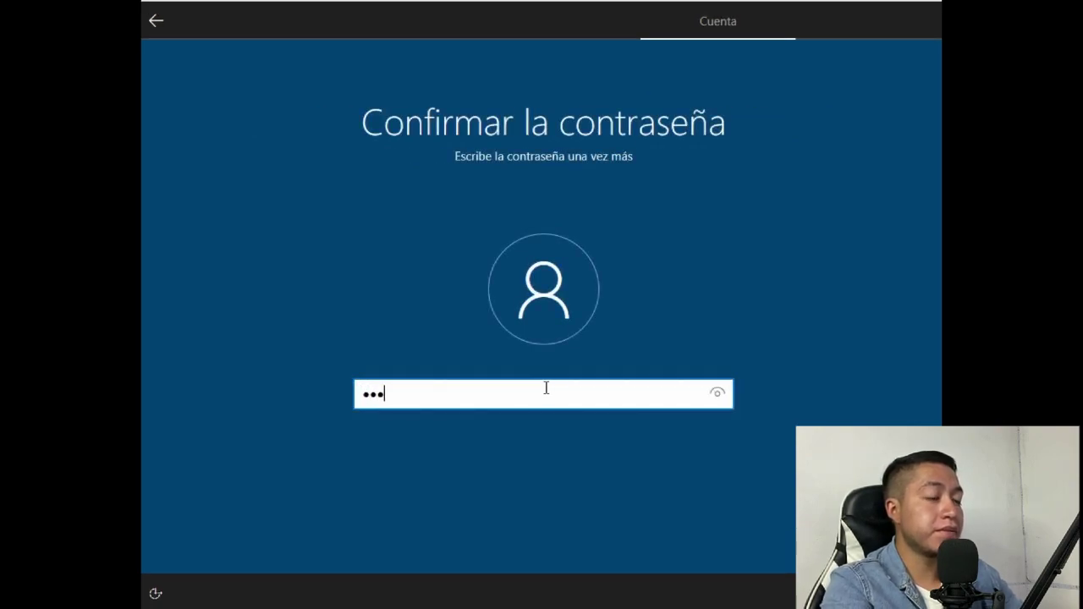
key("Return")
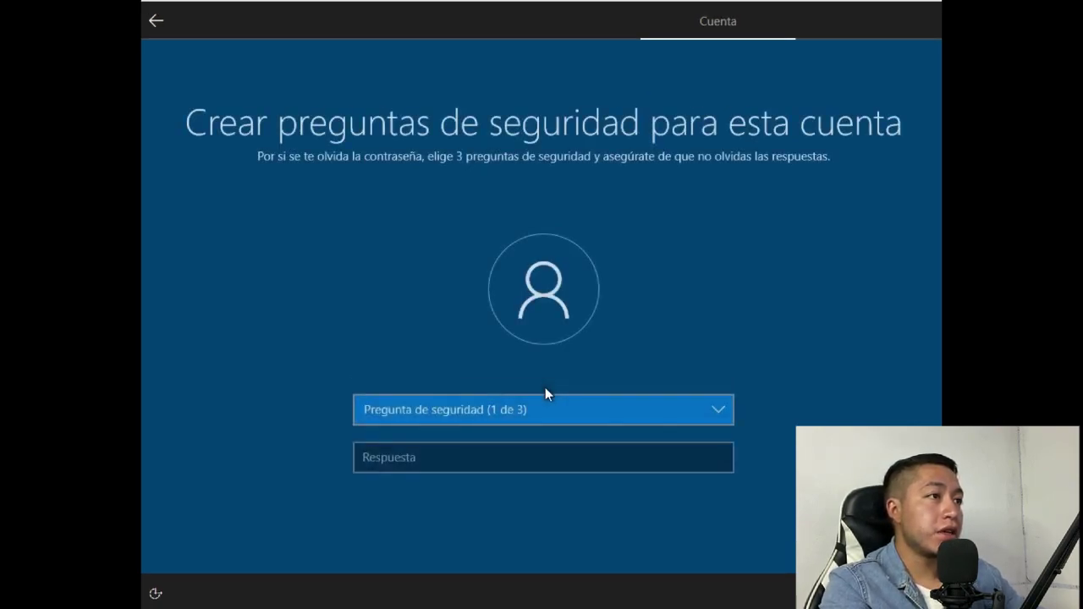
left_click(681, 413)
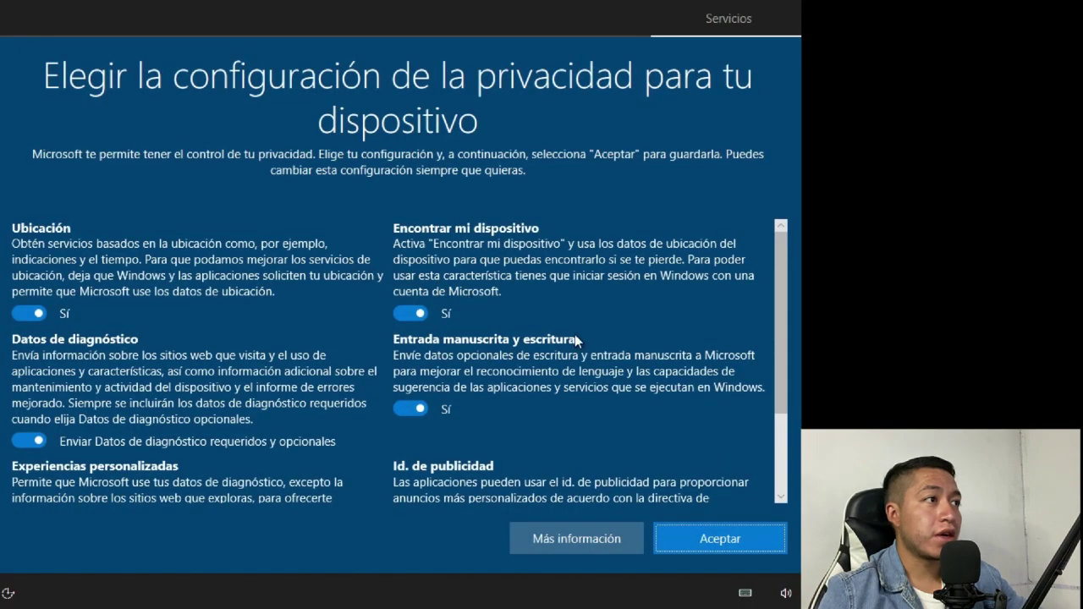
Review the device privacy settings and accept them with all options left on
scroll(732, 326, "down", 3)
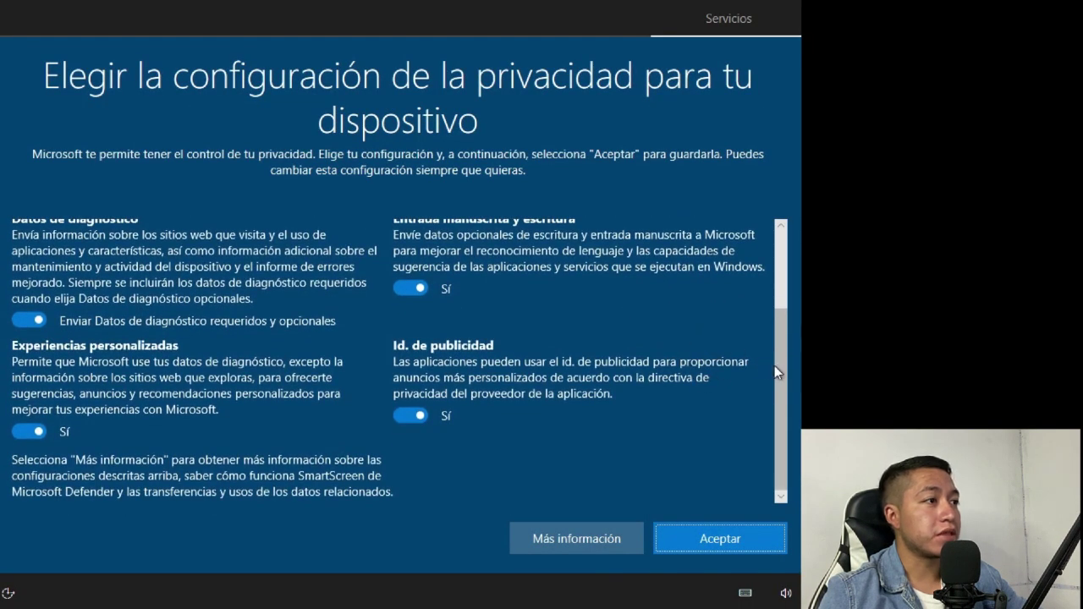
left_click(737, 543)
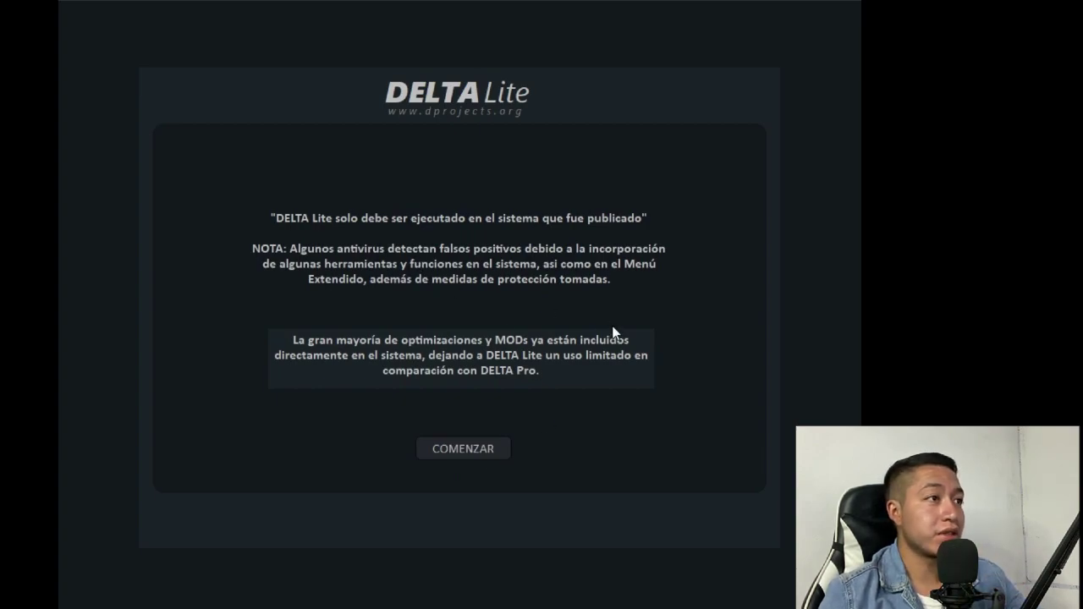
Start the DELTA Lite setup for a desktop PC and continue past the application selection
left_click(477, 446)
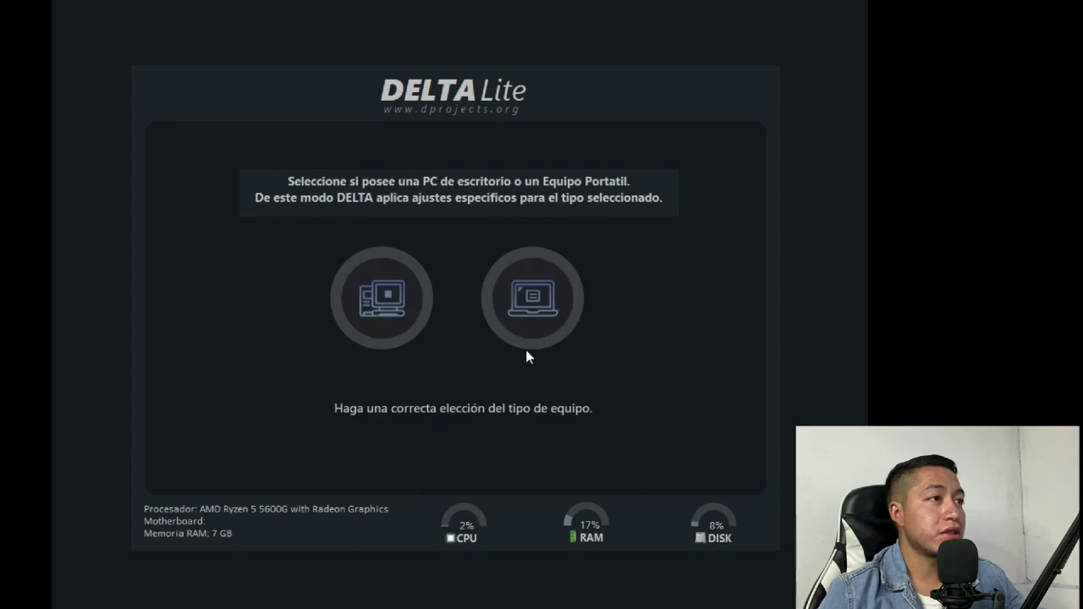
left_click(368, 291)
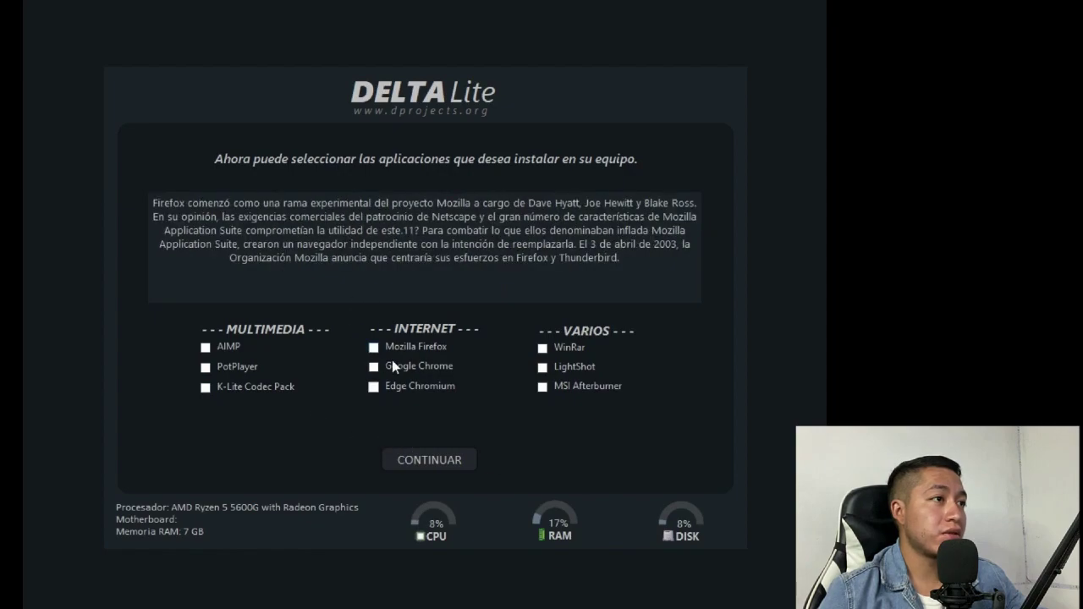
left_click(439, 465)
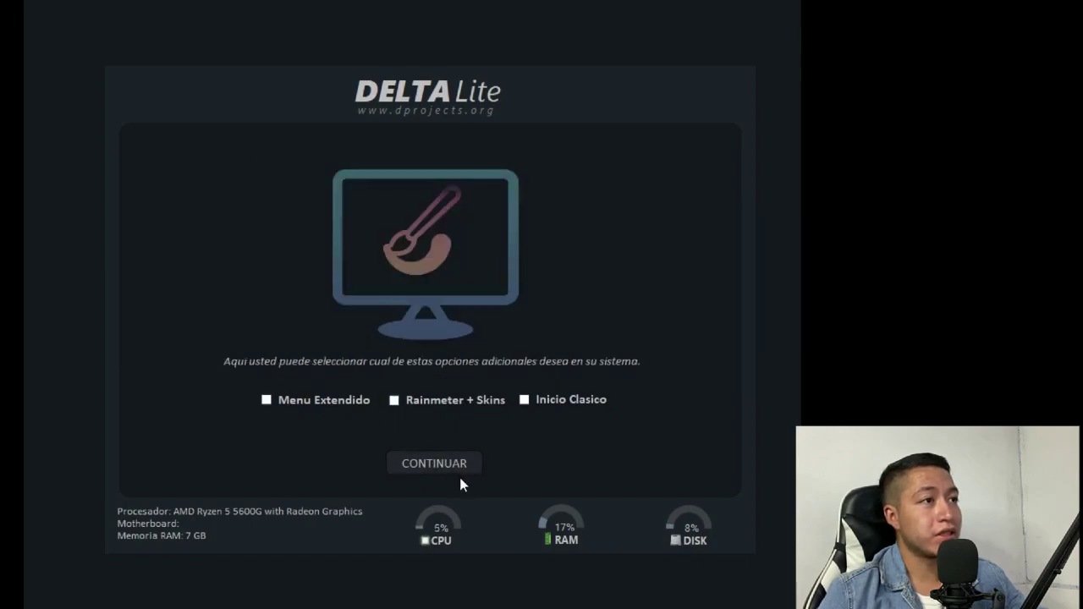
Examine what the Menu Extendido and Inicio Clasico additional options offer
mouse_move(285, 407)
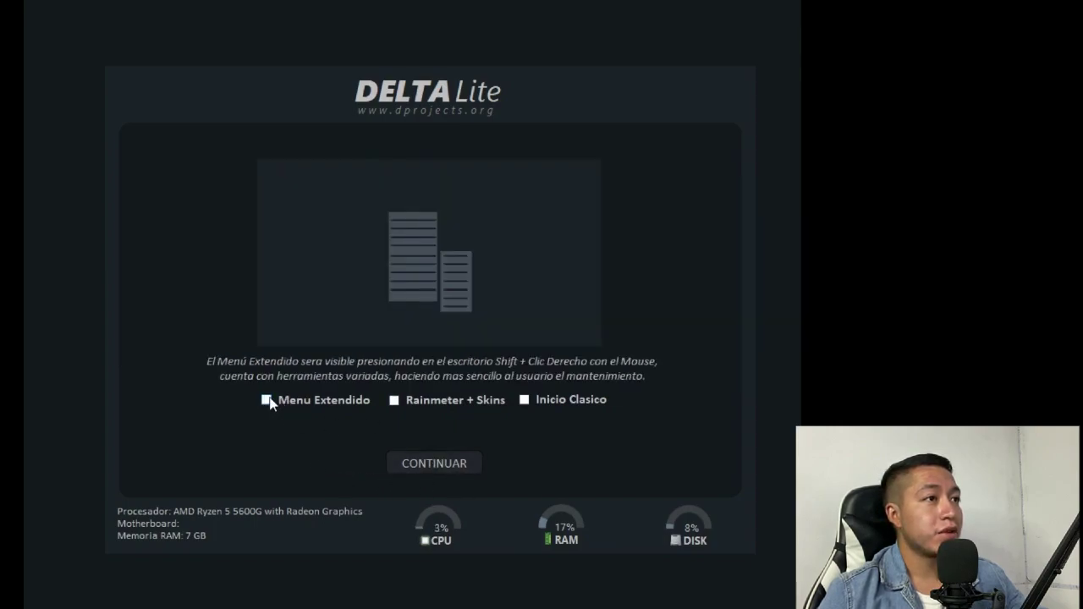
left_click(278, 399)
left_click(278, 399)
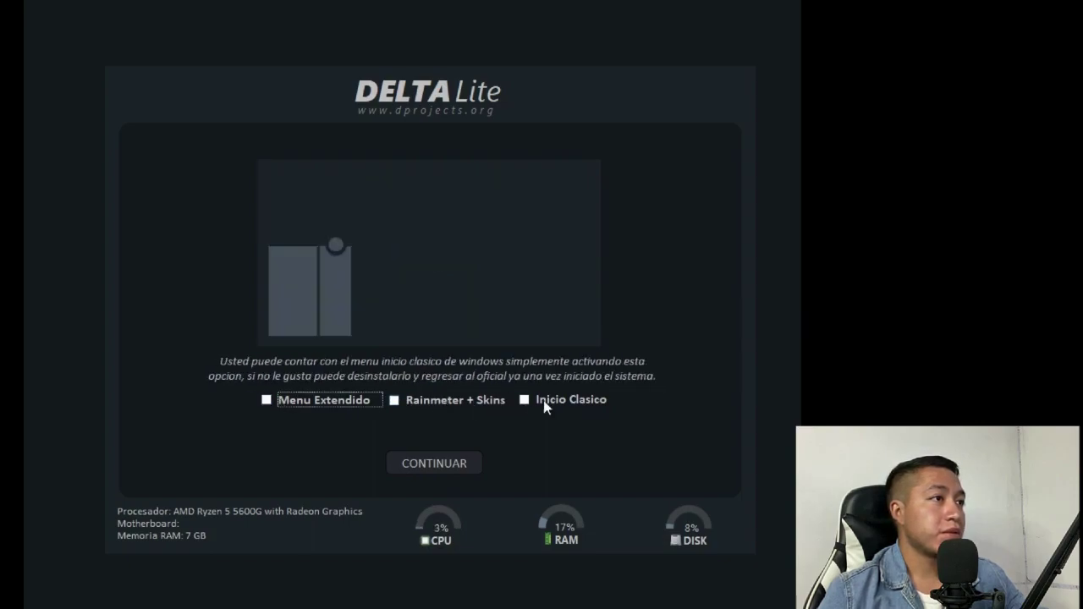
mouse_move(550, 403)
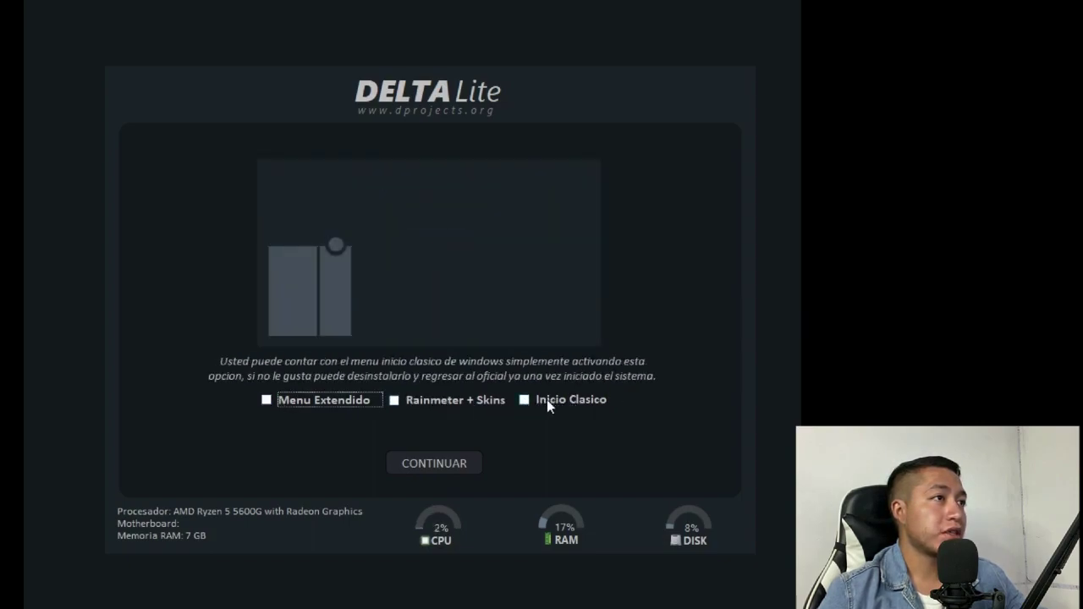
mouse_move(311, 406)
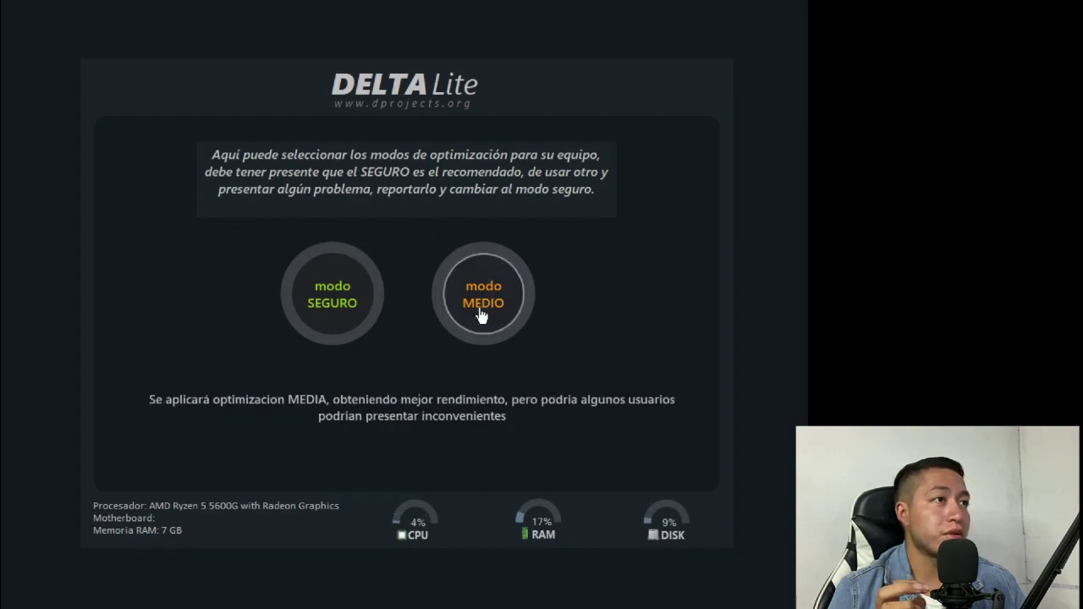
Apply the SEGURO optimization mode, then finish DELTA Lite and dismiss the sign-out notice
mouse_move(333, 298)
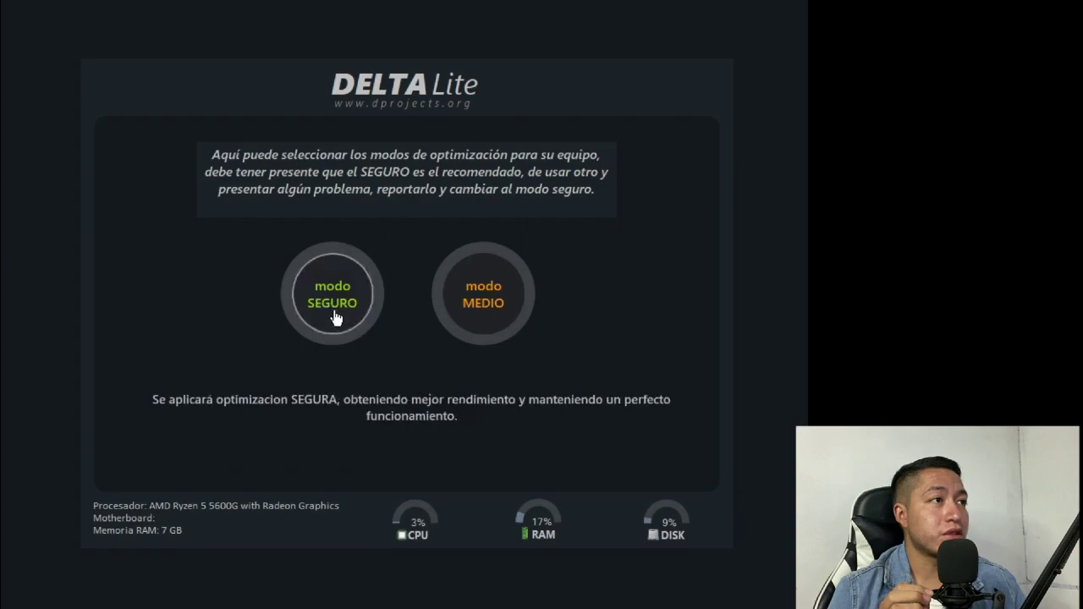
left_click(335, 317)
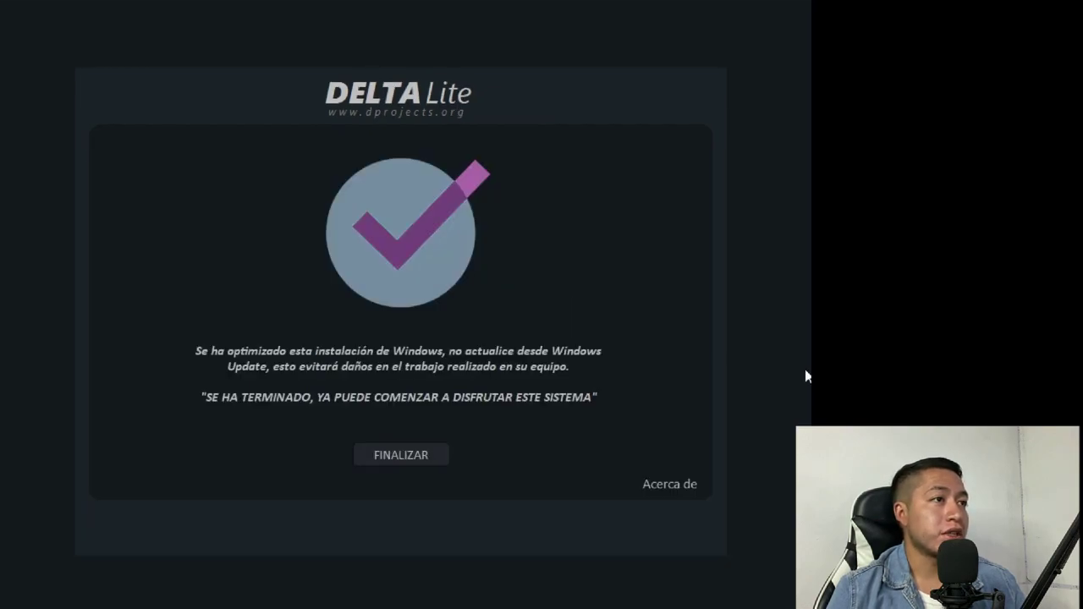
left_click(400, 457)
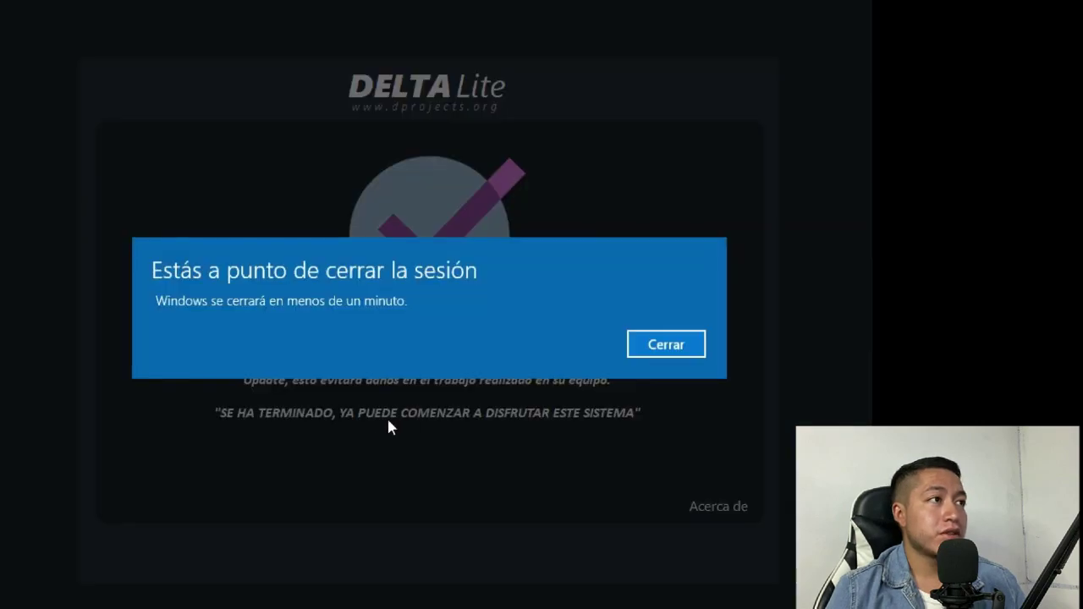
left_click(667, 347)
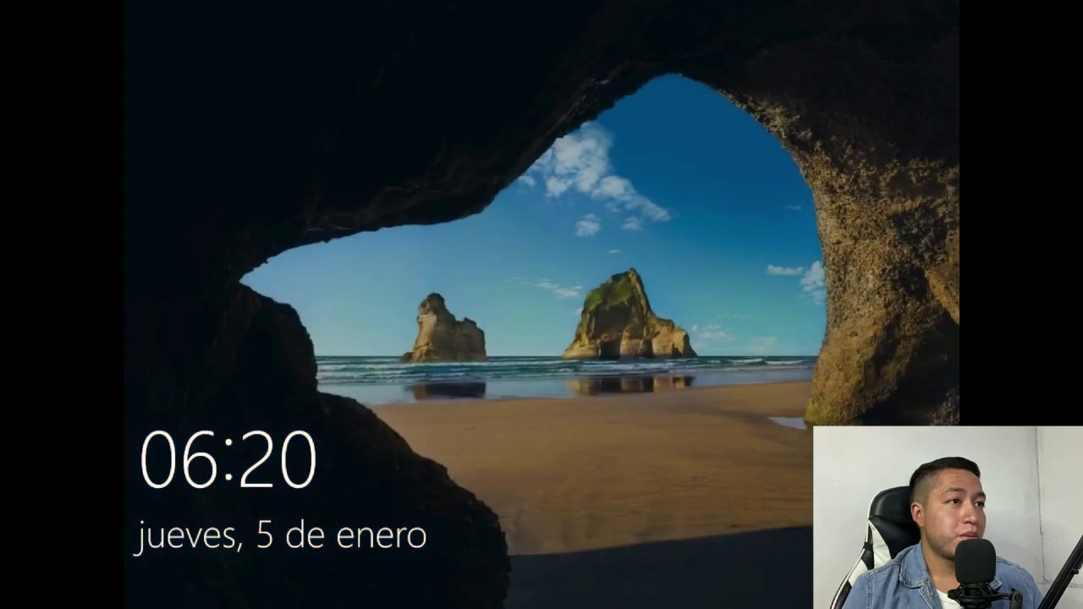
Sign in to Windows with the account password and close the MiniOS welcome window
key("Return")
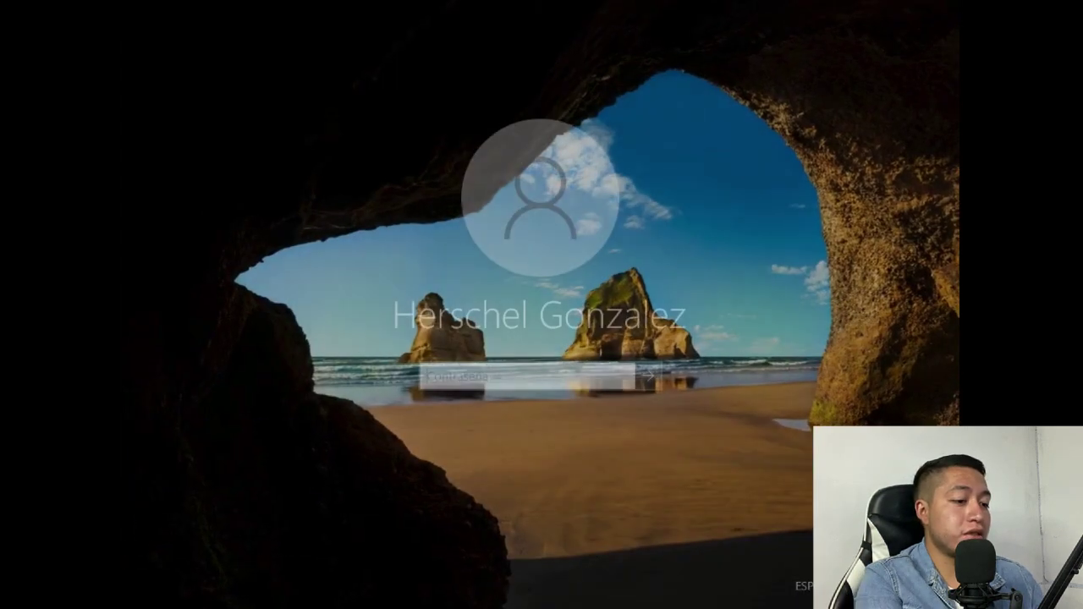
type("•••••••••••")
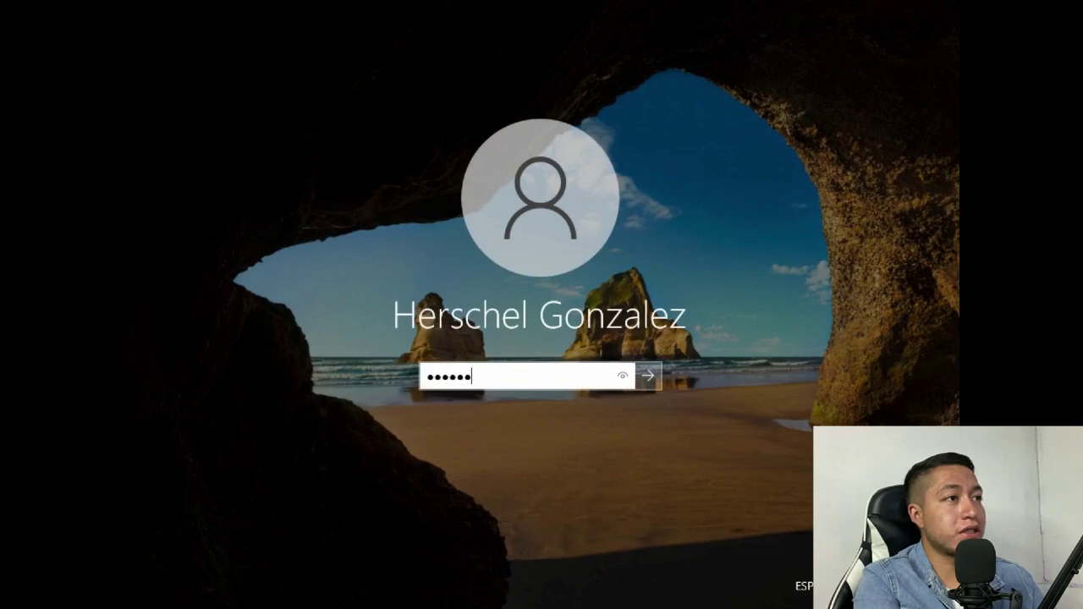
key("Return")
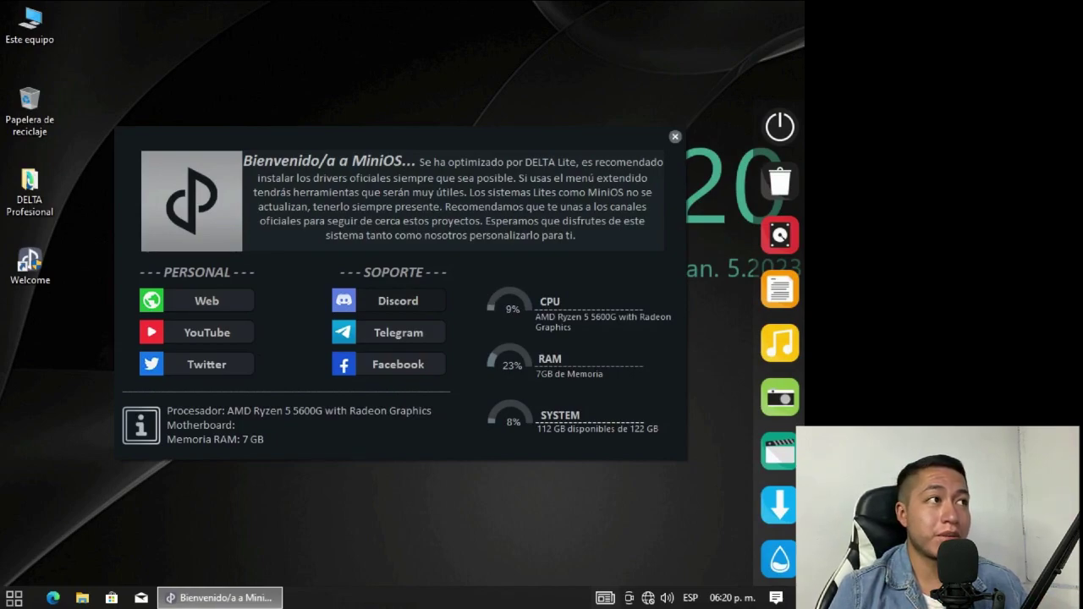
left_click(674, 138)
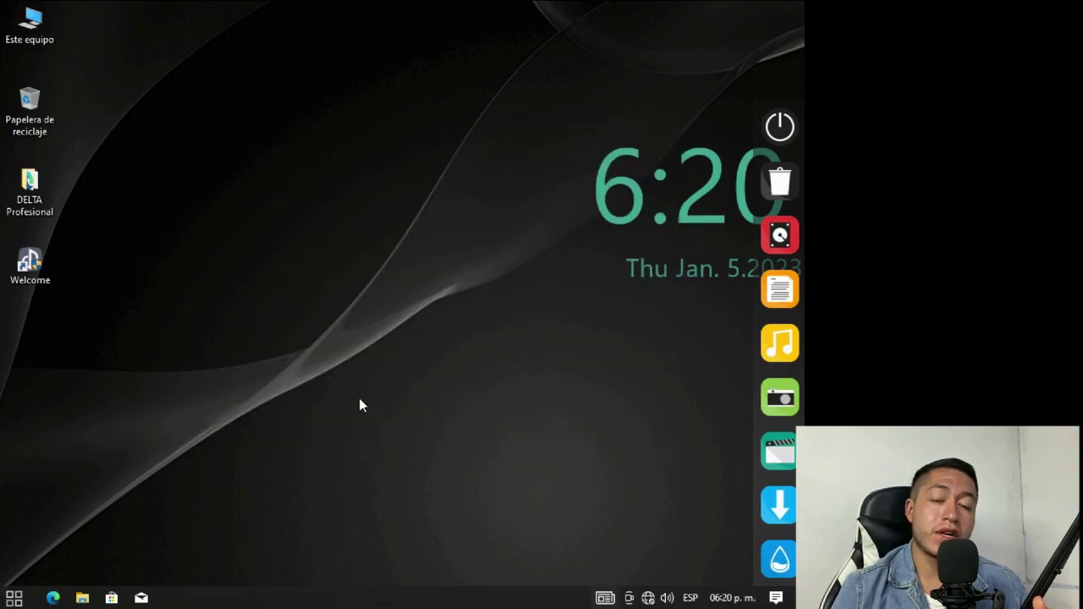